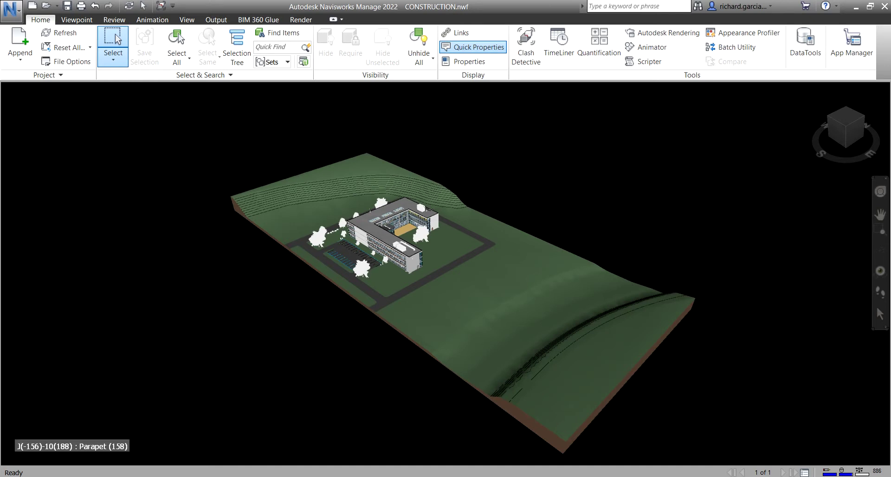
Select the main building's flat roof with the single-item Select tool
scroll(350, 242, "up", 10)
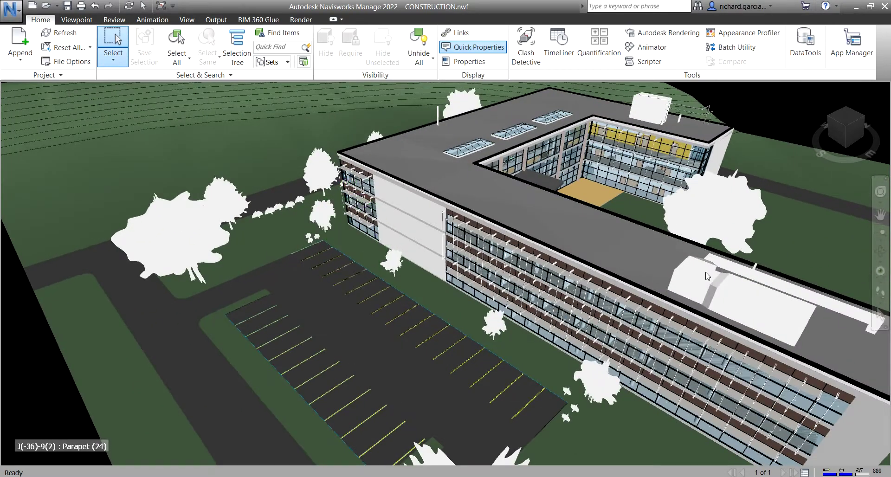
middle_click_drag(707, 276, 574, 253)
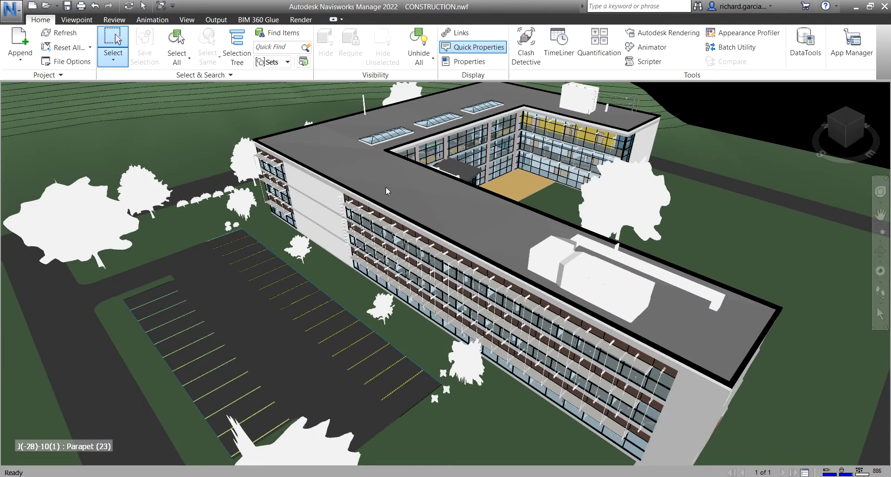
scroll(472, 227, "up", 5)
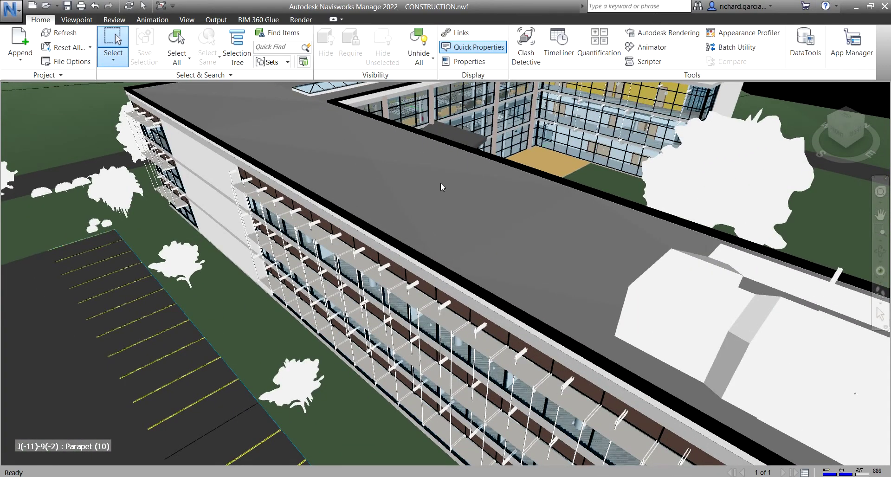
left_click(110, 57)
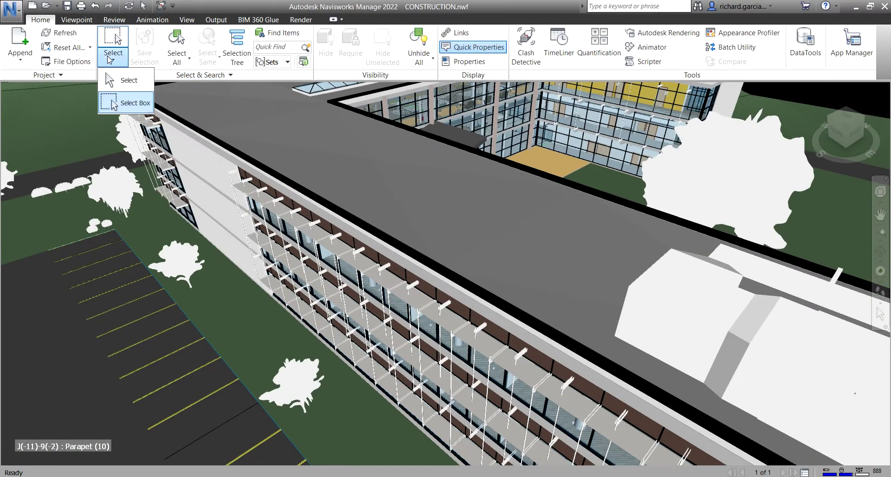
left_click(128, 81)
left_click(461, 202)
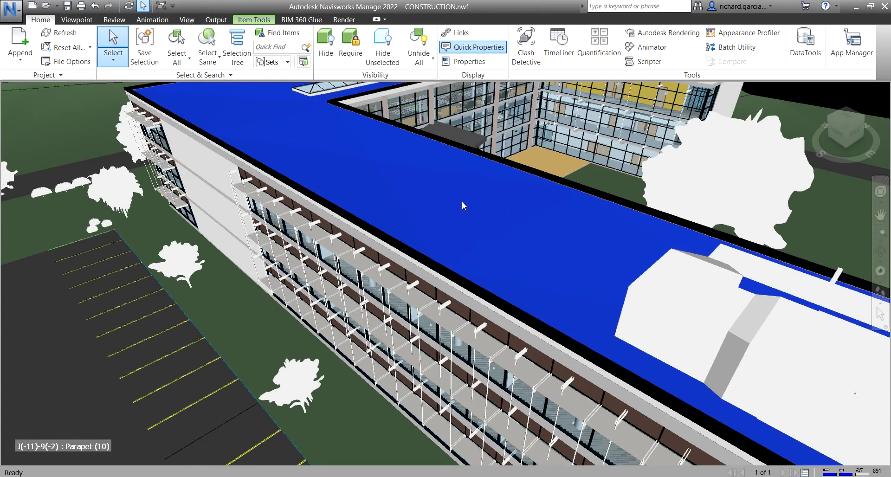
Override the selected roof's color with the basic pure blue and clear the selection
scroll(463, 206, "down", 2)
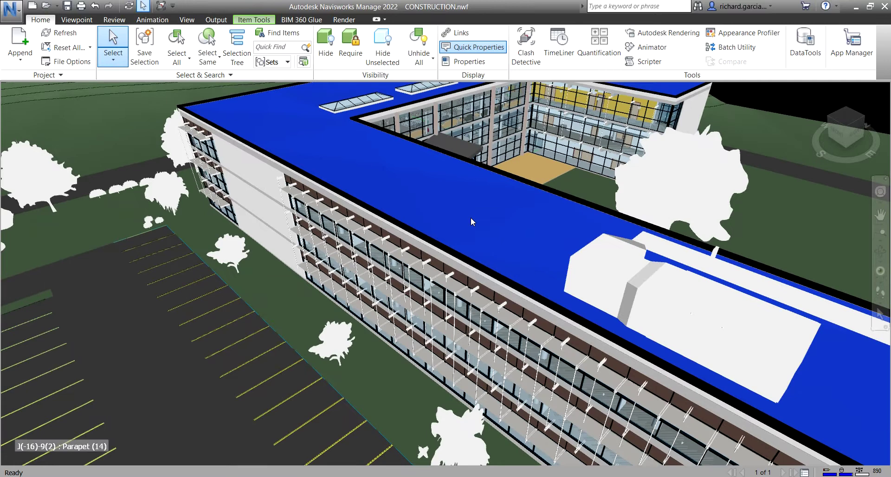
mouse_move(471, 222)
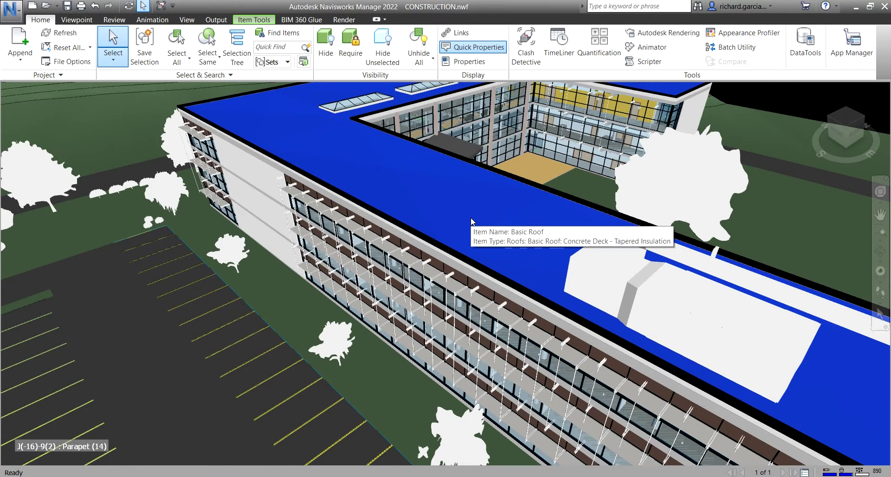
right_click(471, 221)
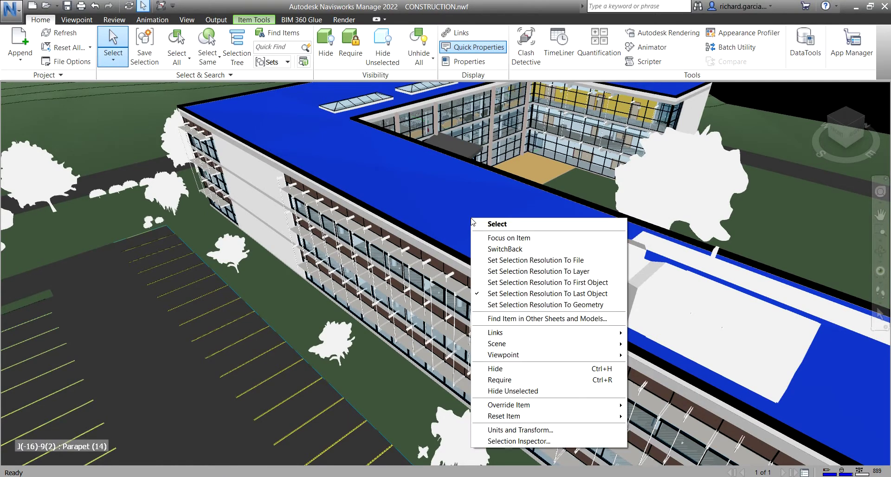
mouse_move(541, 405)
key("ctrl")
key("ctrl")
key("ctrl")
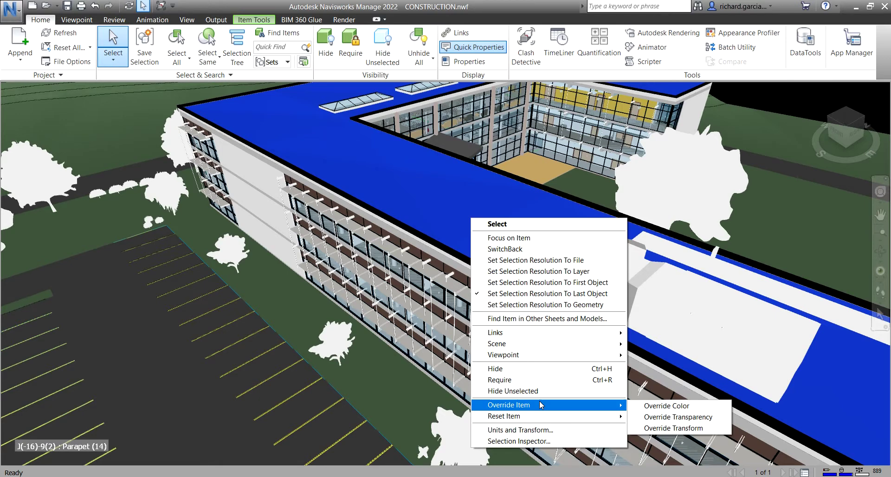
key("ctrl")
key("ctrl")
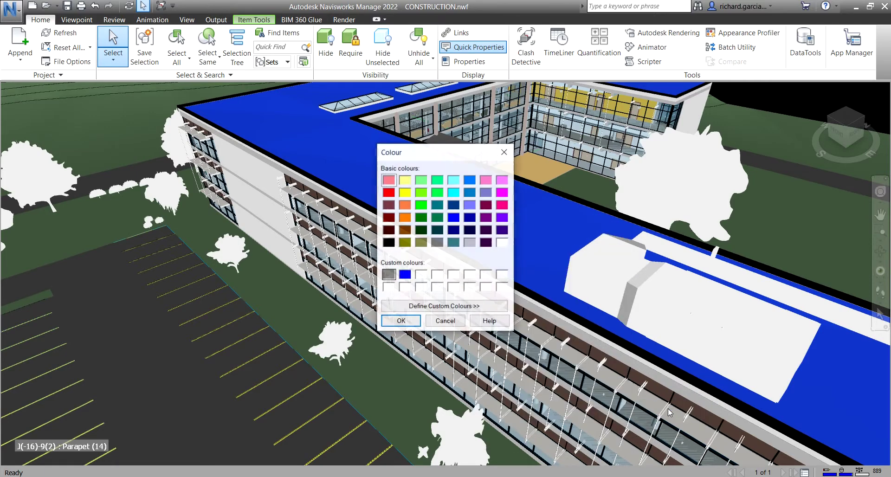
left_click_drag(411, 152, 410, 126)
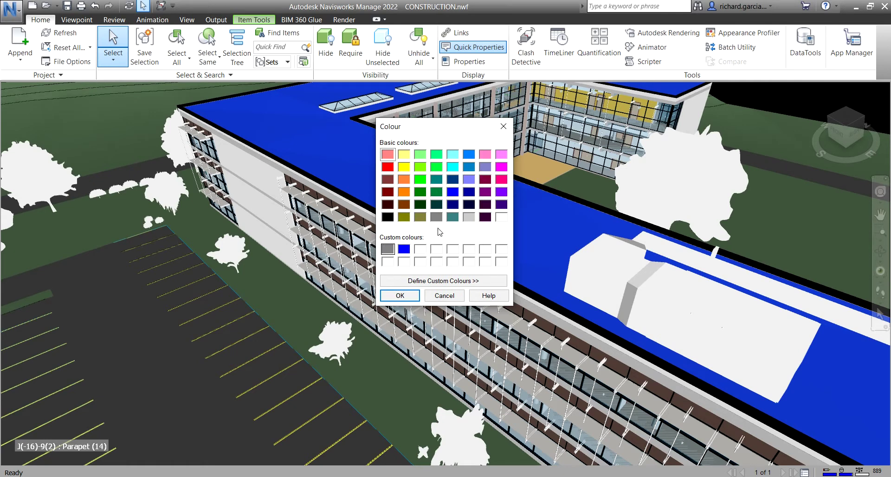
left_click(452, 193)
left_click(410, 296)
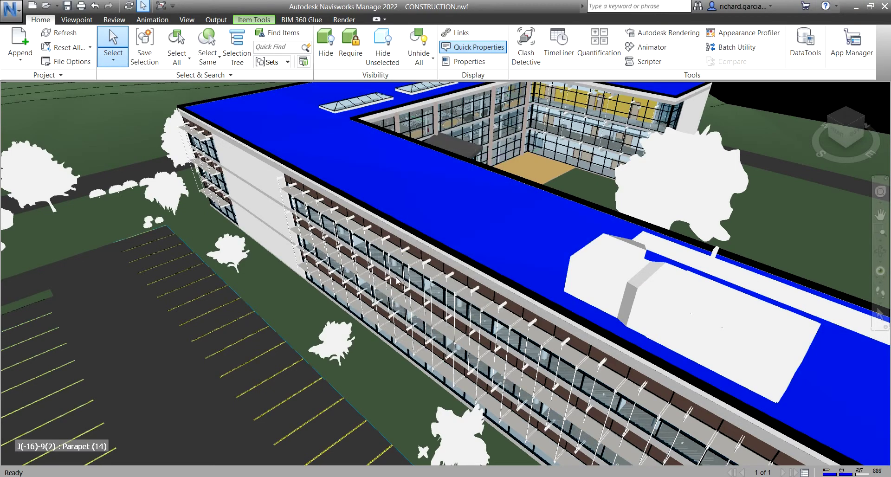
scroll(402, 287, "down", 5)
left_click(780, 128)
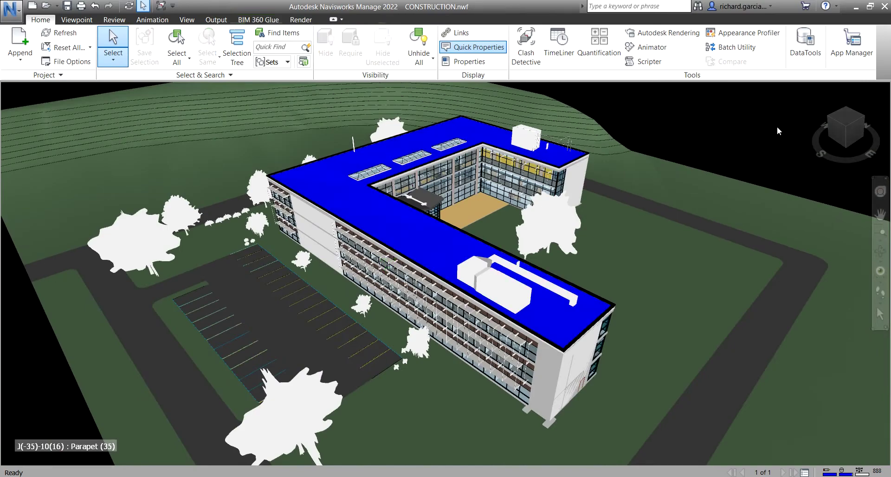
Examine the recolored roof from several angles and check the item type of the concrete wall at the building's end
mouse_move(621, 266)
middle_mouse_down("shift")
mouse_move(707, 238)
mouse_move(616, 254)
mouse_move(622, 278)
middle_mouse_up("shift")
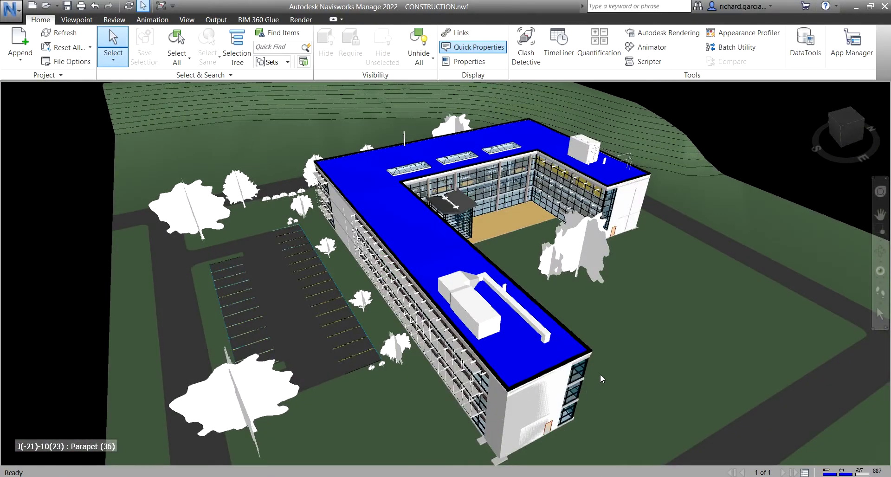
middle_click_drag(599, 380, 643, 288)
scroll(611, 263, "up", 3)
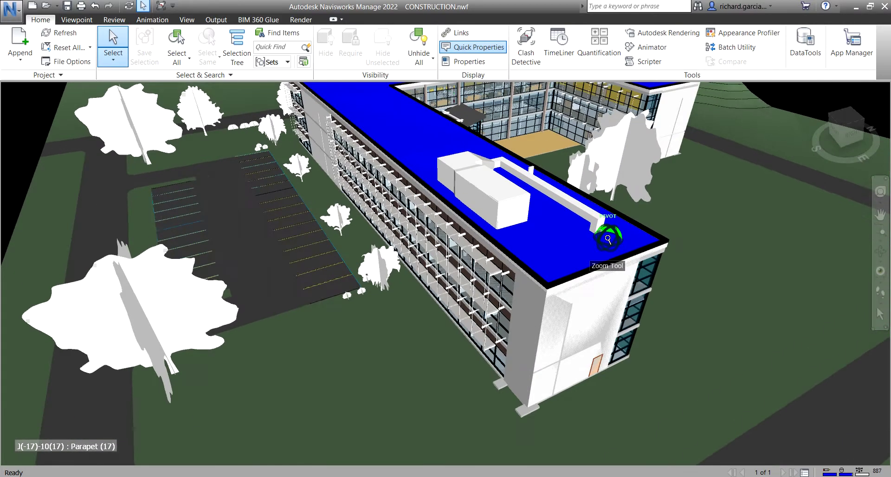
scroll(617, 262, "down", 5)
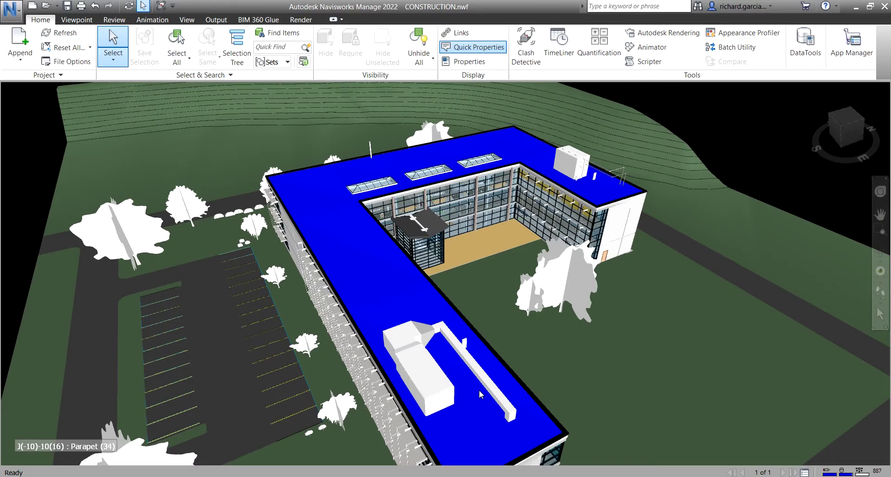
middle_click_drag(582, 384, 602, 243)
middle_click_drag(602, 332, 603, 280, "shift")
scroll(539, 271, "up", 1)
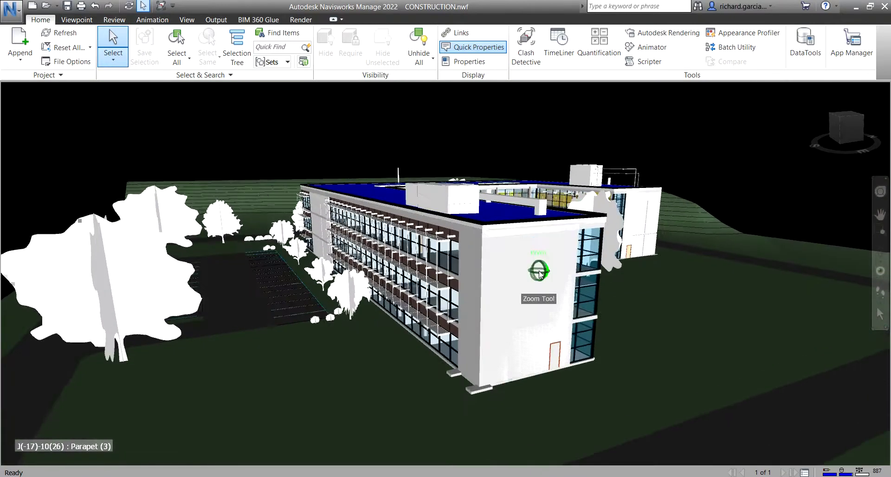
left_click(518, 293)
scroll(518, 296, "up", 2)
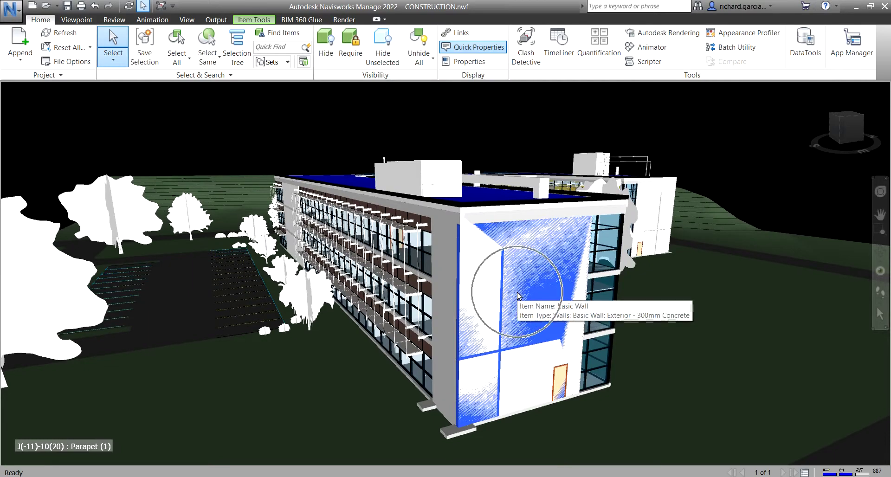
middle_click_drag(518, 296, 527, 314, "shift")
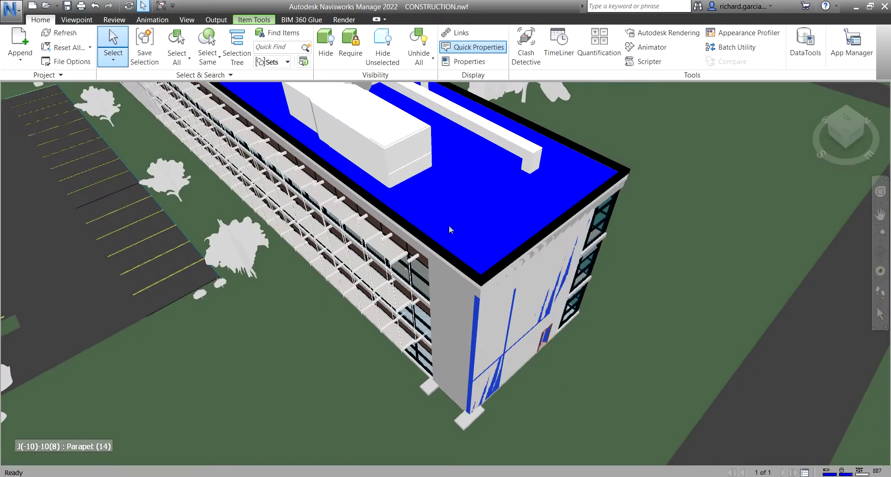
Select all the box and transition segments of the large white rooftop equipment unit together
middle_click_drag(443, 210, 466, 293, "shift")
scroll(464, 293, "up", 3)
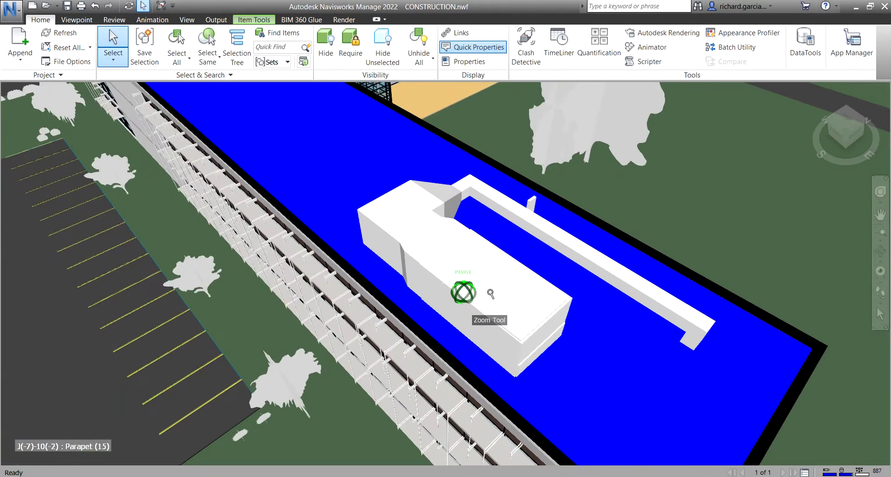
left_click(490, 293)
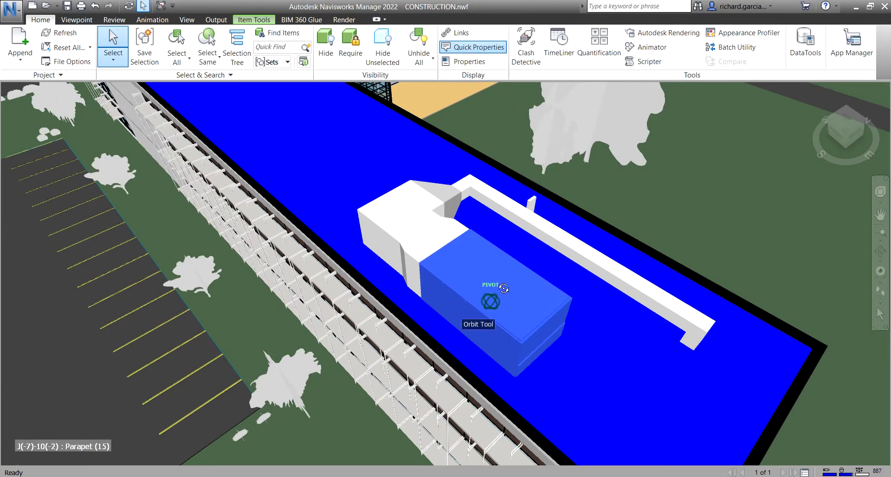
middle_click_drag(504, 289, 513, 282, "shift")
scroll(412, 248, "up", 3)
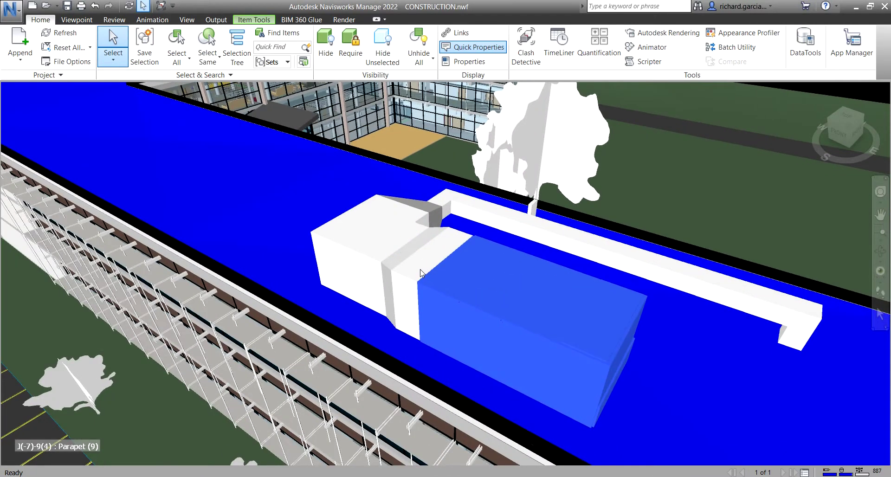
left_click(408, 255, "ctrl")
left_click(383, 245, "ctrl")
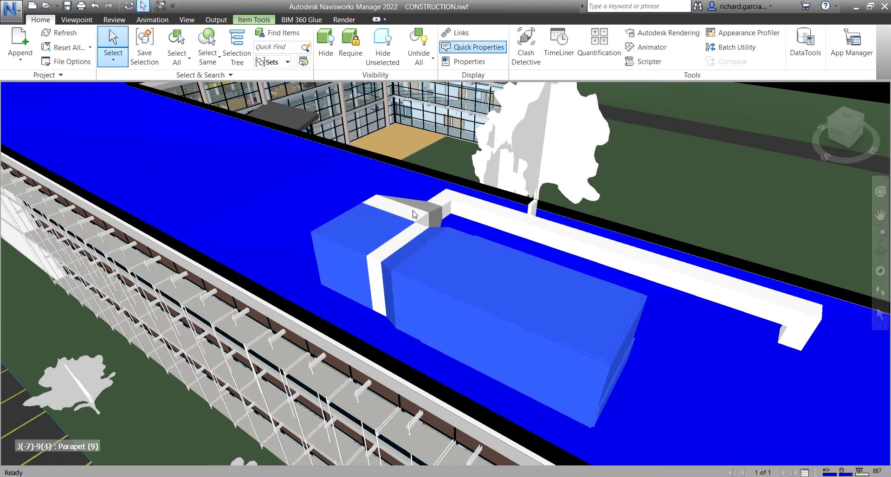
left_click(416, 224, "ctrl")
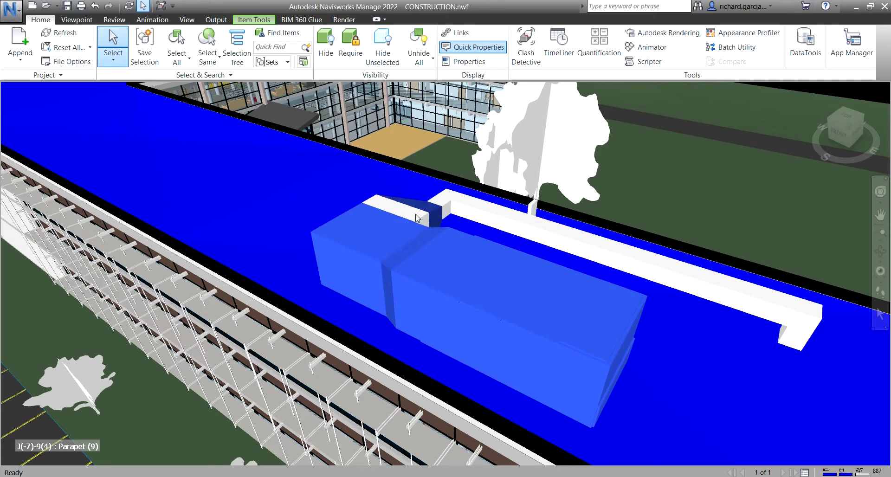
left_click(417, 217, "ctrl")
Add the long duct attached to the rooftop unit, including its corner, end pieces and small vertical branch, to the selection
left_click(462, 200, "ctrl")
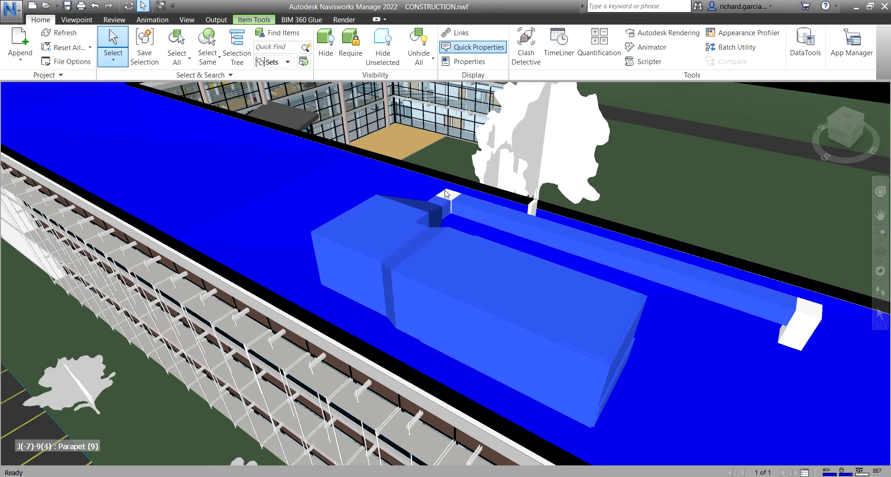
left_click(446, 194, "ctrl")
left_click(813, 330, "ctrl")
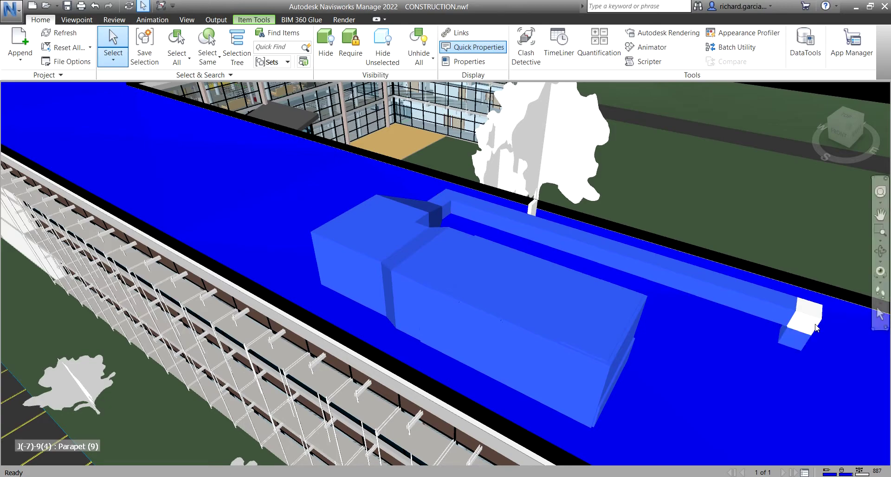
left_click(811, 322, "ctrl")
middle_click_drag(420, 298, 543, 149, "shift")
left_click(652, 173, "ctrl")
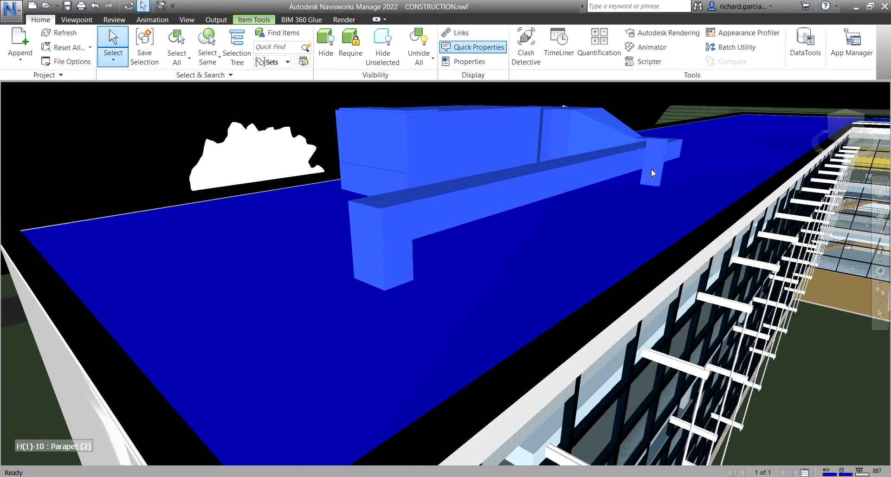
Override the color of the selected rooftop unit and ductwork with the basic bright green and clear the selection
middle_click_drag(678, 181, 547, 238, "shift")
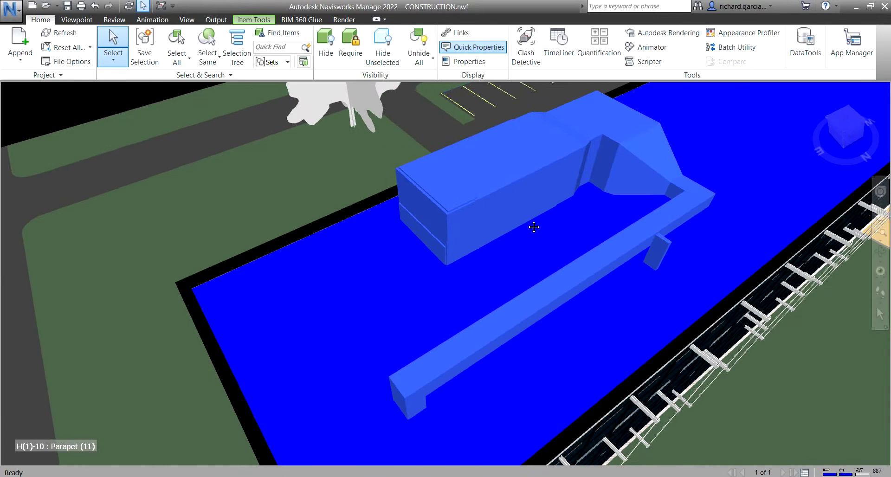
right_click(512, 196)
mouse_move(612, 357)
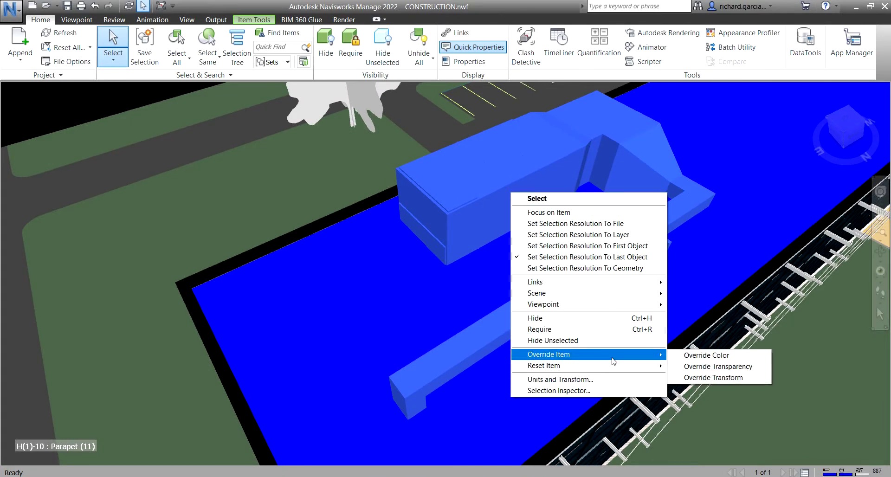
left_click(715, 356)
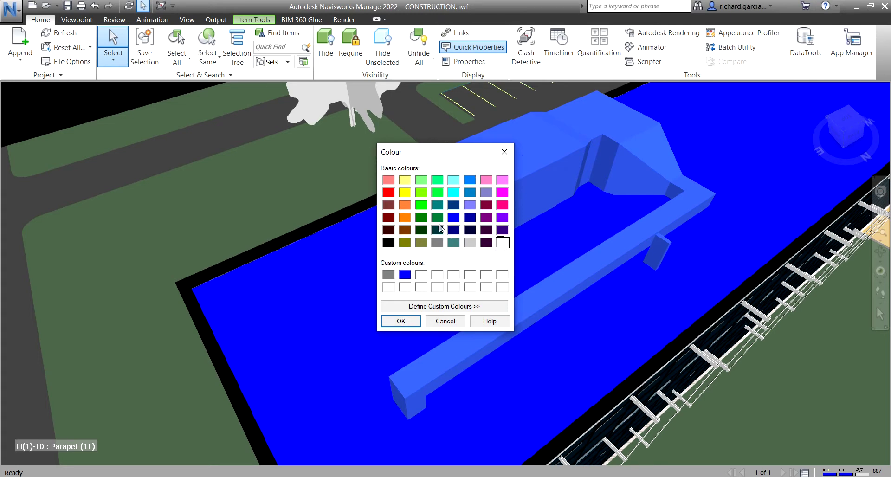
left_click(420, 205)
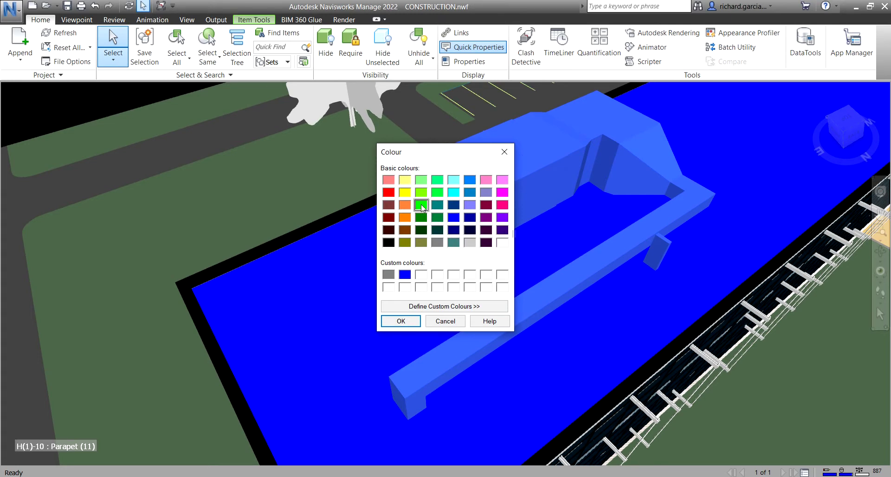
left_click(411, 321)
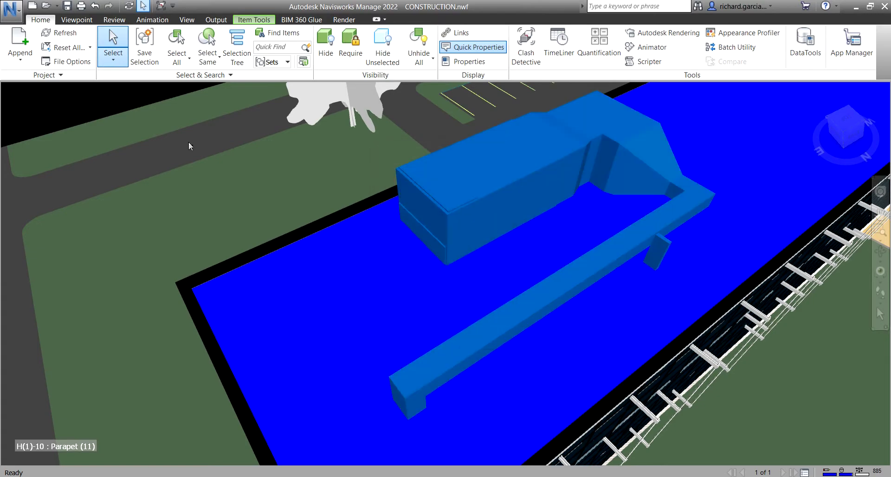
left_click(66, 107)
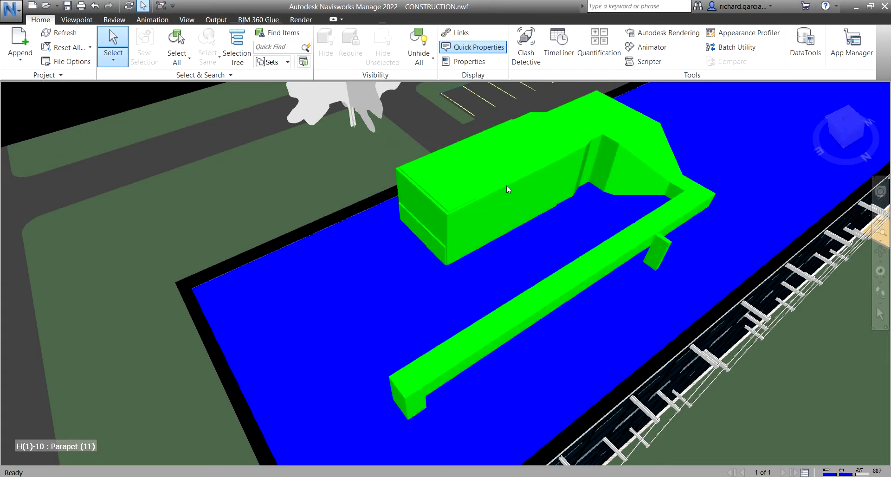
scroll(505, 184, "down", 3)
scroll(507, 186, "down", 5)
middle_click_drag(467, 212, 740, 179, "shift")
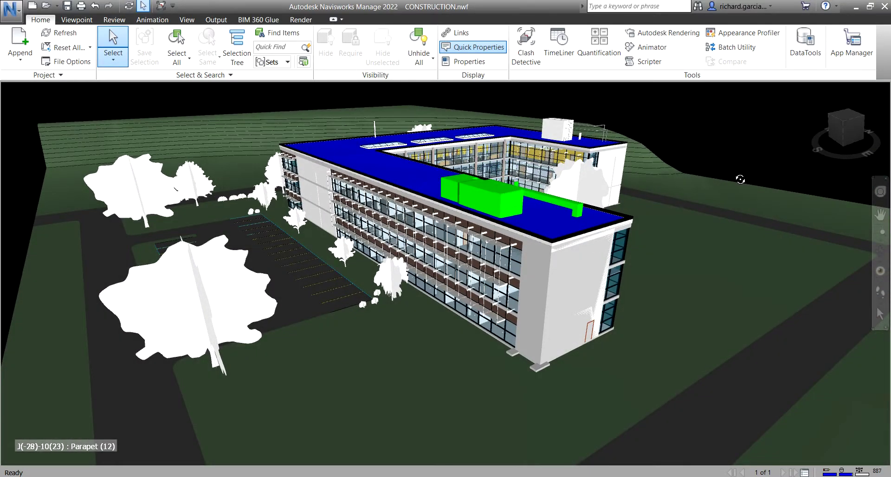
Select the large white wall on the facade facing the parking lot, then extend the selection to all items with the same name
middle_click_drag(580, 203, 586, 255, "shift")
middle_click_drag(531, 116, 517, 185)
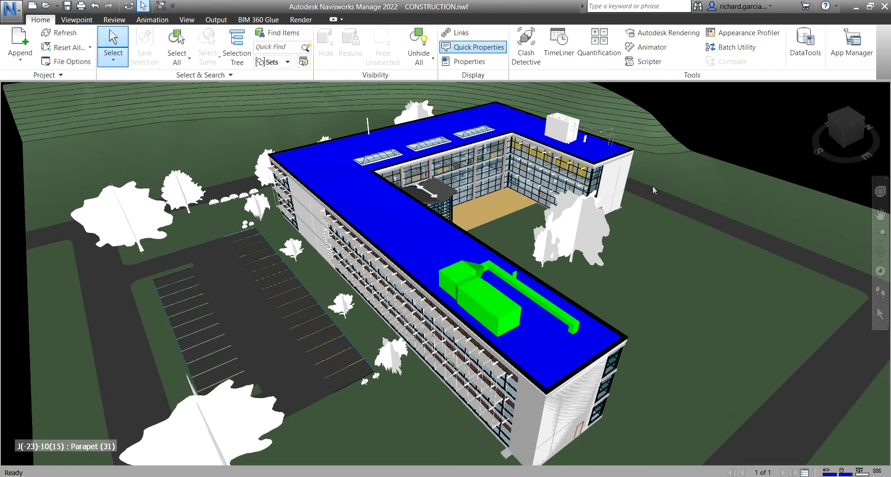
middle_click_drag(592, 258, 592, 245, "shift")
middle_click_drag(568, 311, 563, 310)
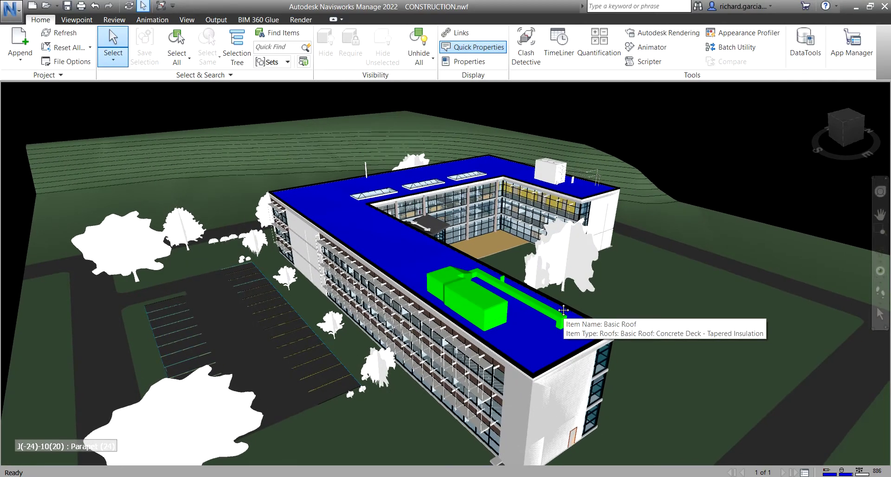
mouse_move(564, 310)
middle_mouse_down("shift")
mouse_move(607, 245)
mouse_move(678, 221)
mouse_move(748, 239)
mouse_move(406, 299)
mouse_move(529, 256)
mouse_move(377, 290)
mouse_move(391, 282)
mouse_move(386, 300)
mouse_move(363, 290)
middle_mouse_up("shift")
mouse_move(423, 320)
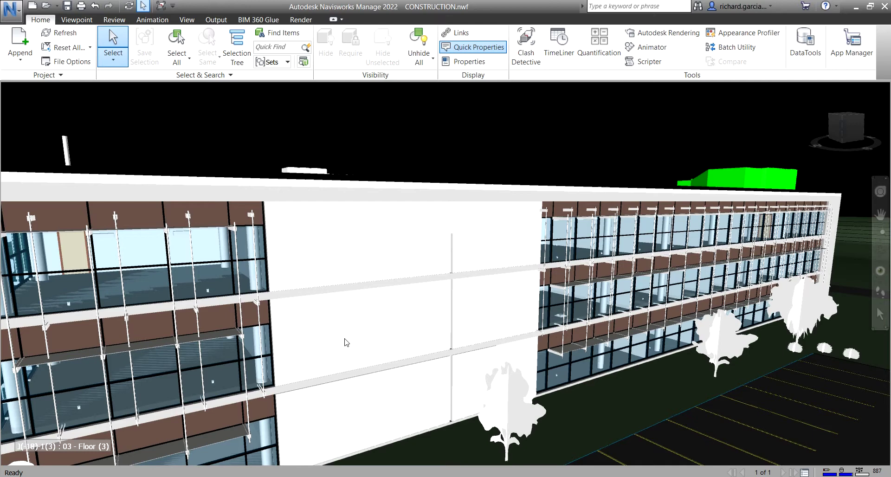
middle_click_drag(285, 328, 284, 325, "shift")
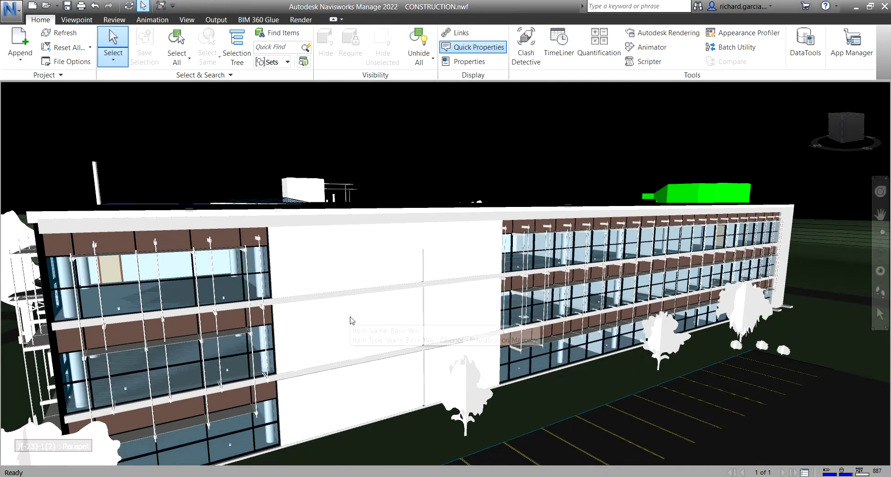
left_click(375, 260)
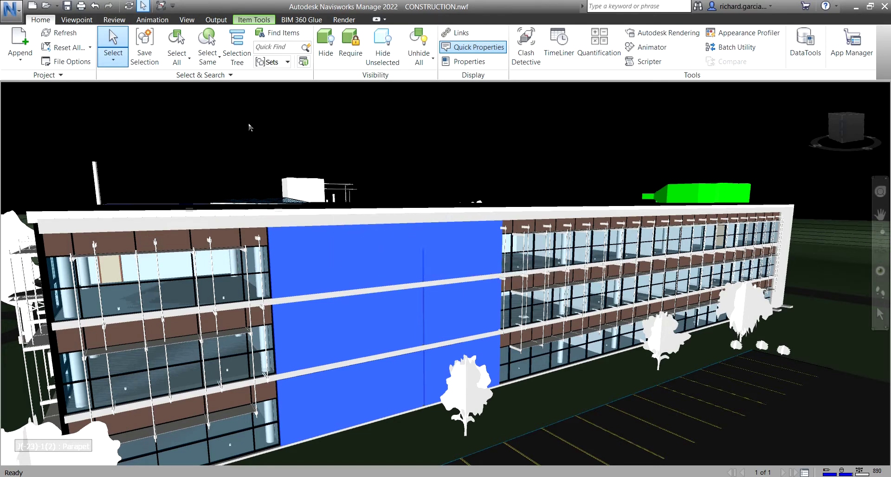
left_click(209, 62)
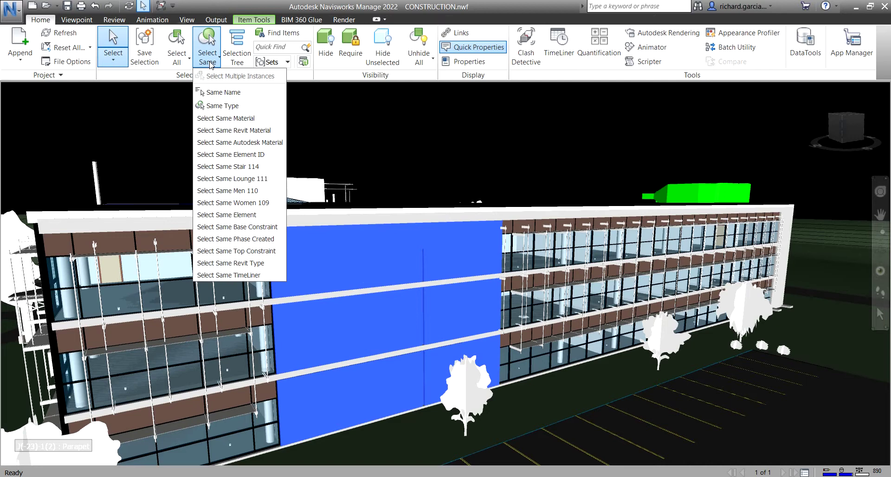
left_click(226, 94)
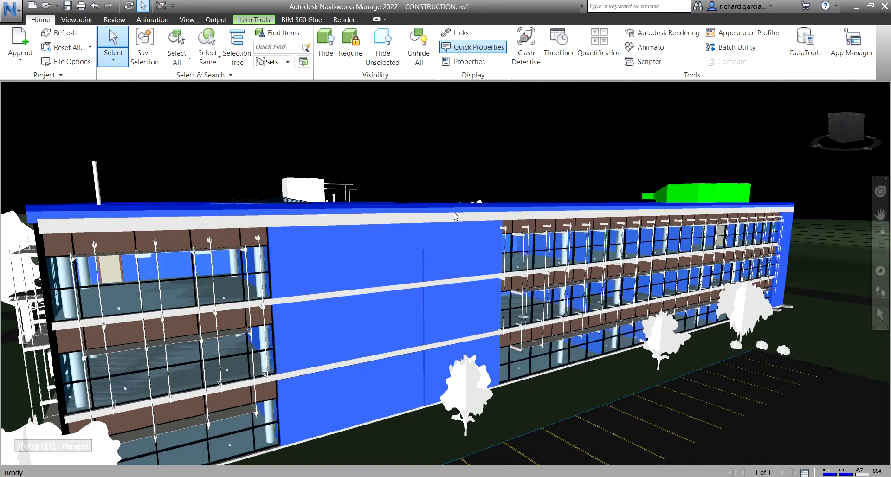
Show the Selection Tree and review which Basic Wall items are selected across the levels of the architecture and structure files
mouse_move(352, 263)
middle_mouse_down("shift")
mouse_move(362, 300)
mouse_move(402, 322)
mouse_move(375, 312)
mouse_move(375, 257)
middle_mouse_up("shift")
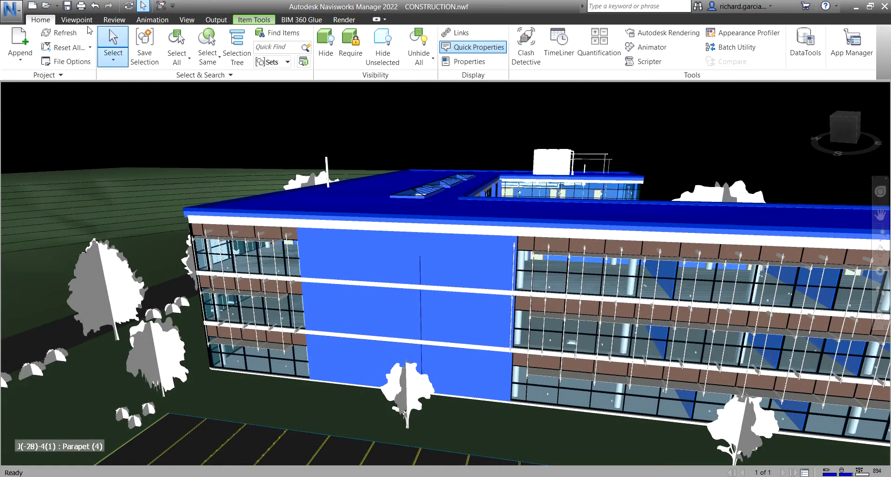
left_click(239, 51)
left_click(82, 172)
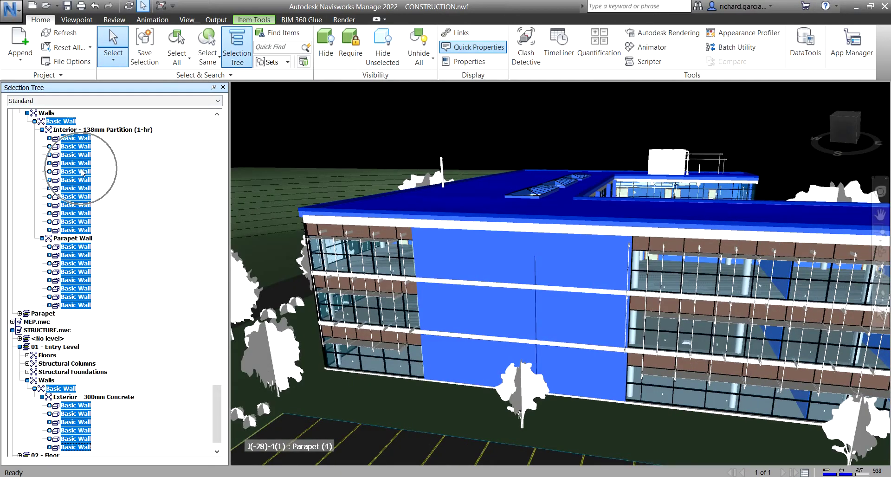
scroll(81, 172, "up", 20)
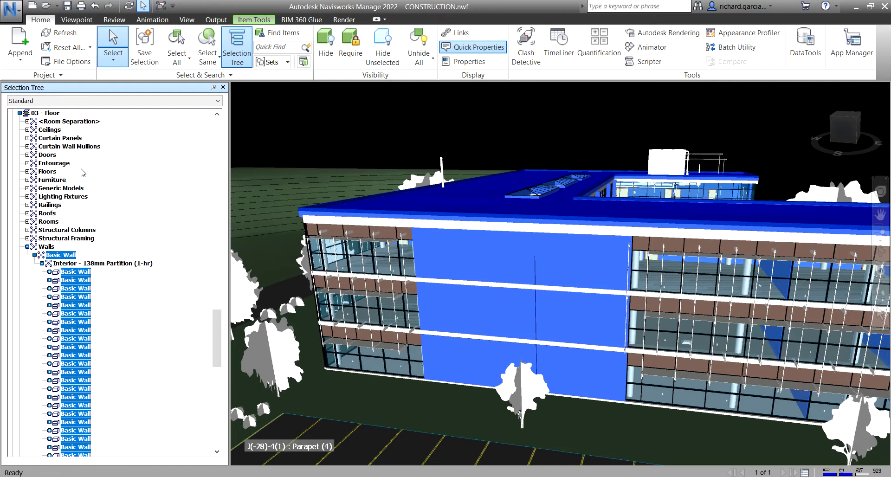
scroll(82, 172, "up", 20)
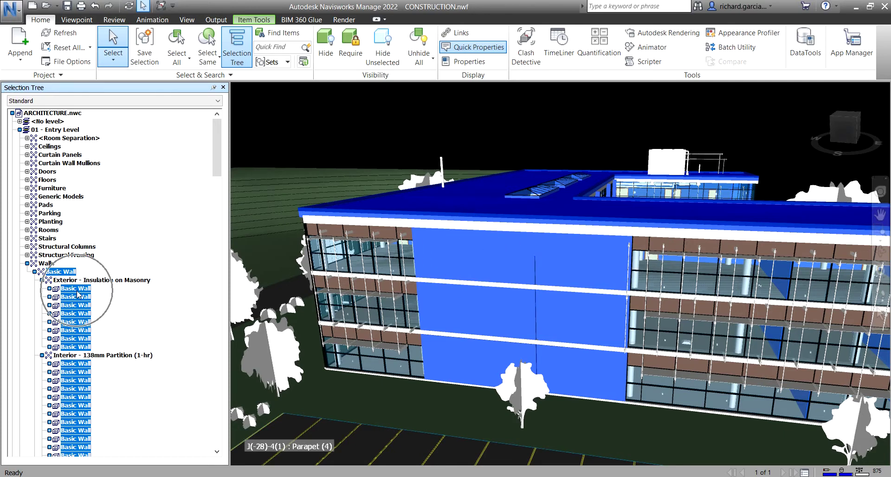
scroll(83, 304, "down", 7)
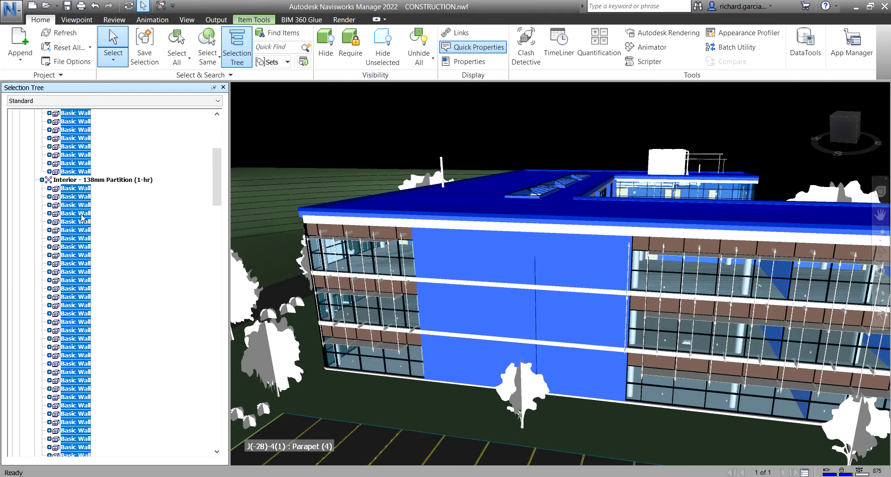
scroll(83, 216, "down", 10)
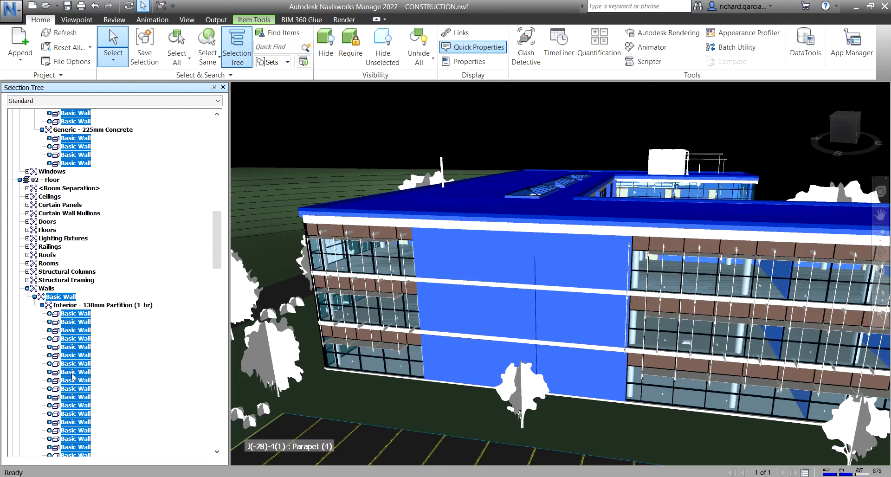
left_click(209, 60)
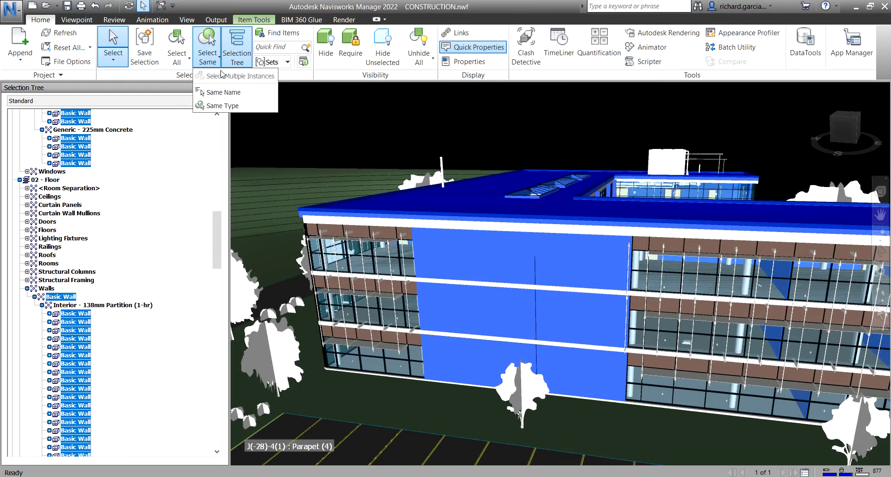
left_click(261, 1)
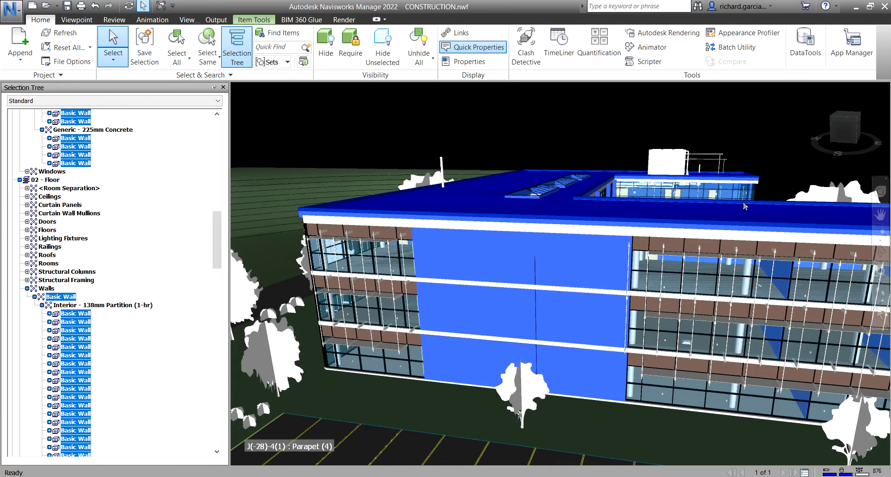
Override the transparency of the selected walls to about two-thirds of the way toward transparent and clear the selection
middle_click_drag(504, 314, 528, 291, "shift")
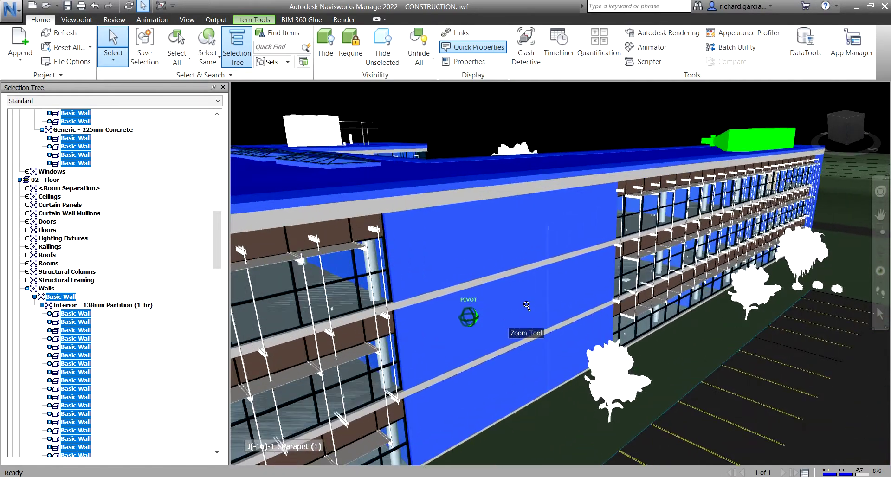
right_click(527, 292)
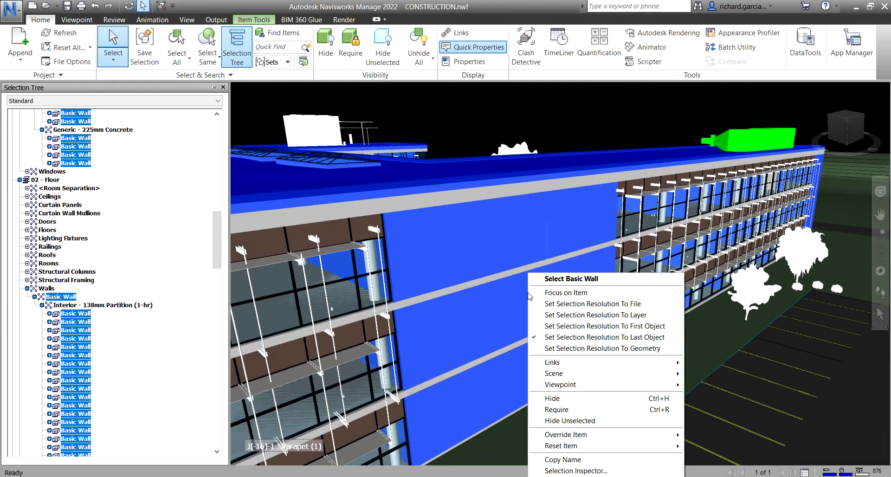
left_click(622, 435)
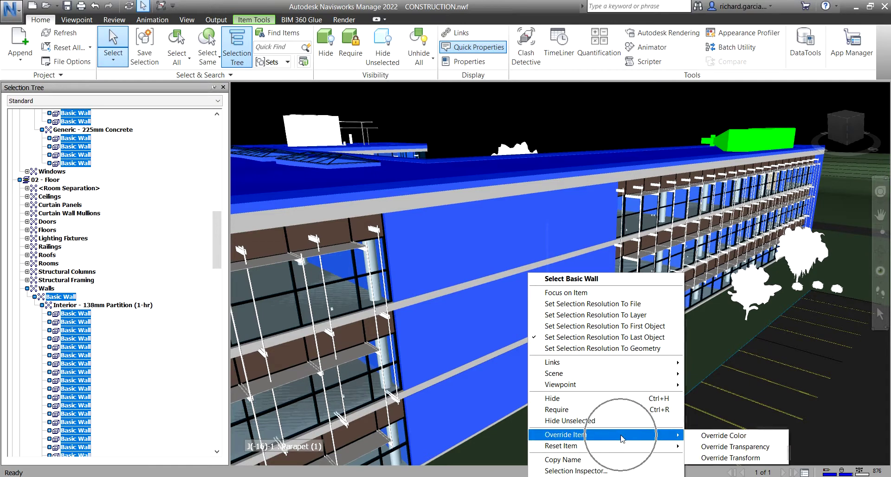
left_click(752, 448)
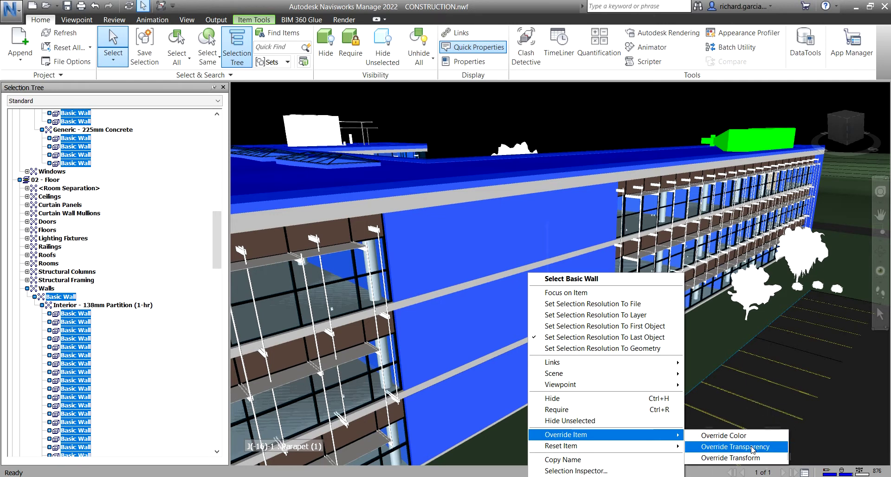
left_click_drag(383, 239, 454, 240)
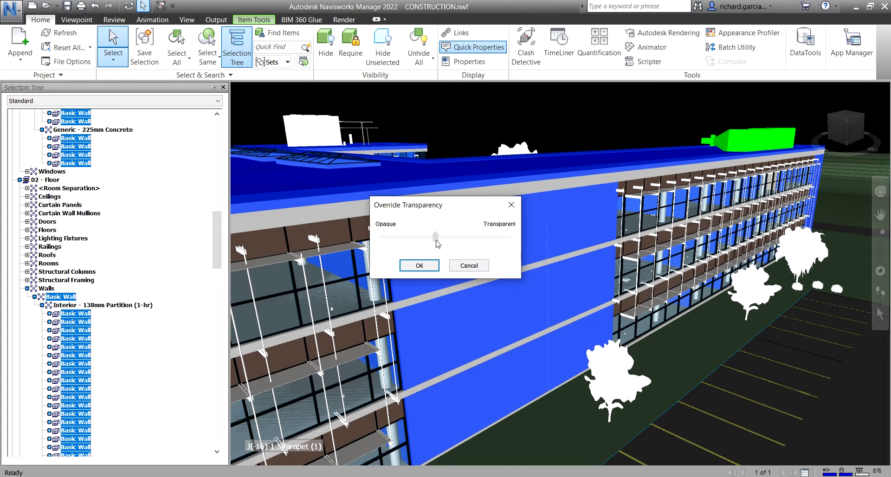
left_click_drag(464, 241, 466, 240)
left_click(423, 265)
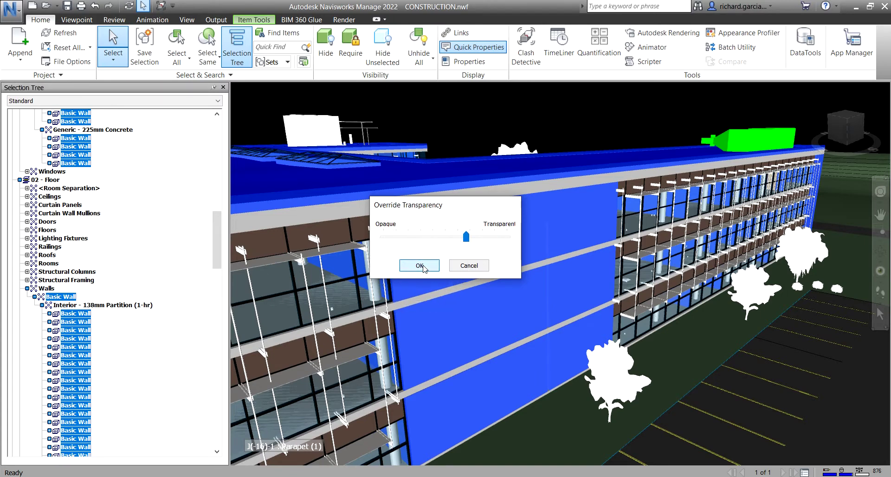
left_click(571, 103)
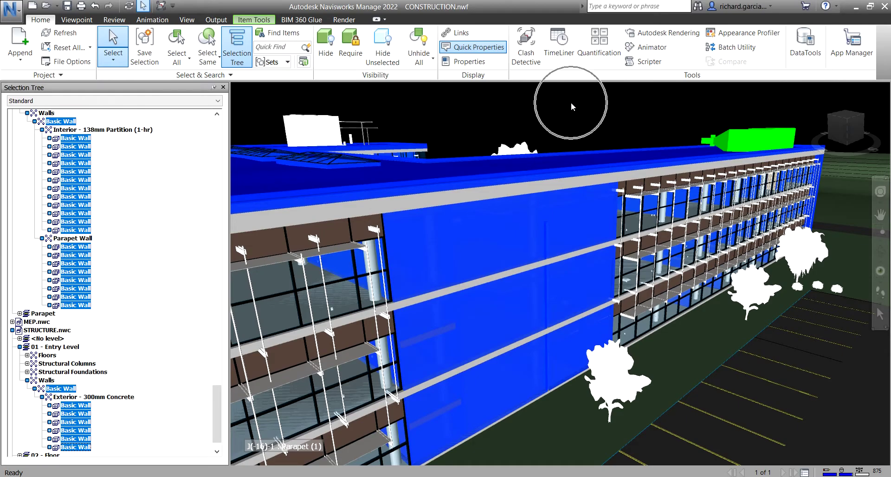
Examine the rooms behind the see-through facade wall up close and view the building from above the roof
middle_click_drag(550, 319, 381, 278, "shift")
scroll(336, 268, "up", 5)
scroll(497, 298, "up", 4)
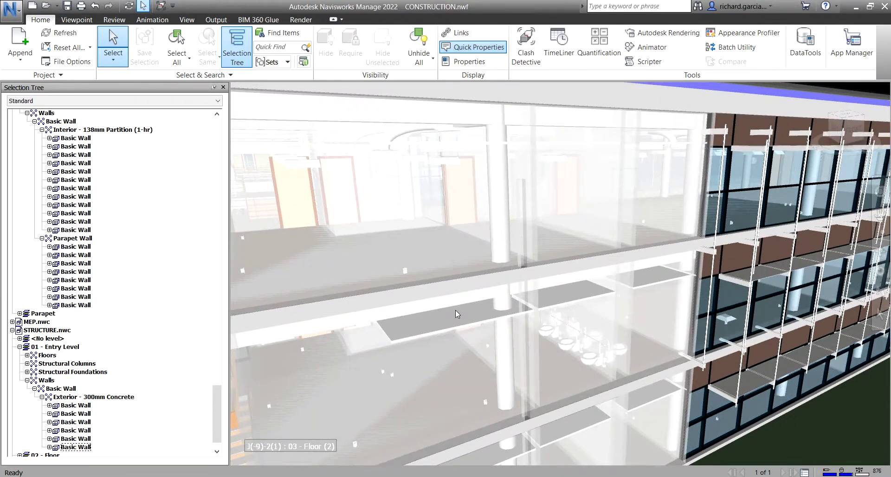
middle_click_drag(455, 310, 453, 288, "shift")
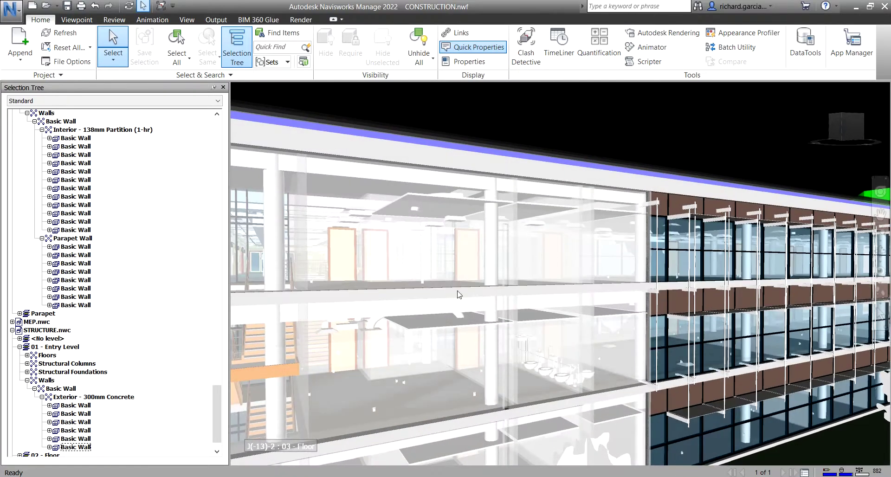
scroll(628, 396, "down", 1)
middle_click_drag(629, 396, 617, 280)
scroll(450, 277, "down", 2)
middle_click_drag(450, 277, 537, 341, "shift")
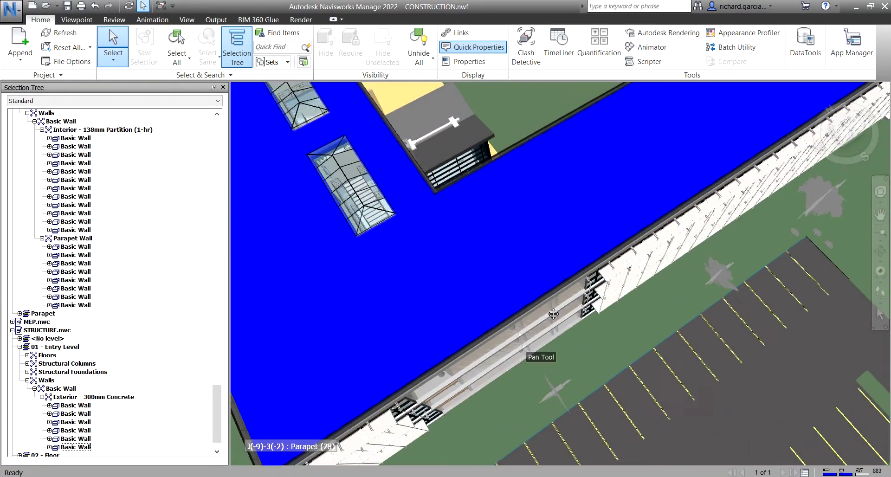
Override the transparency of the blue Basic Roof to about halfway toward transparent and clear the selection
left_click(546, 206)
right_click(546, 205)
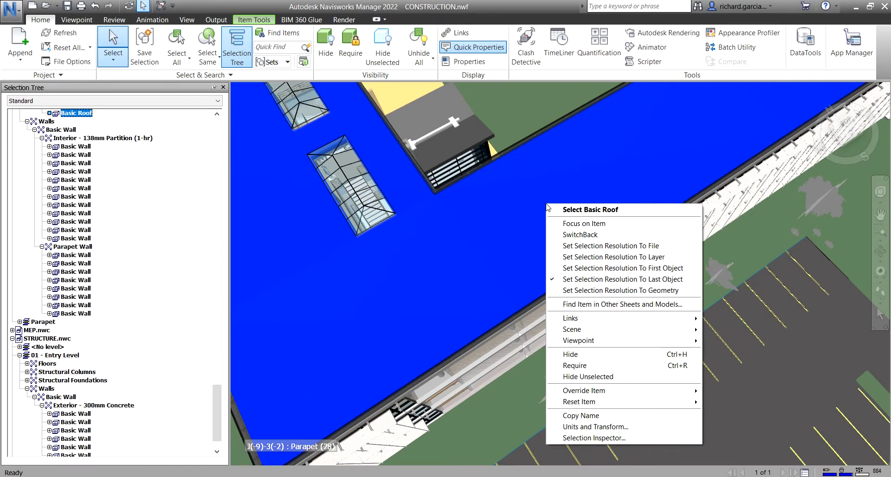
mouse_move(659, 392)
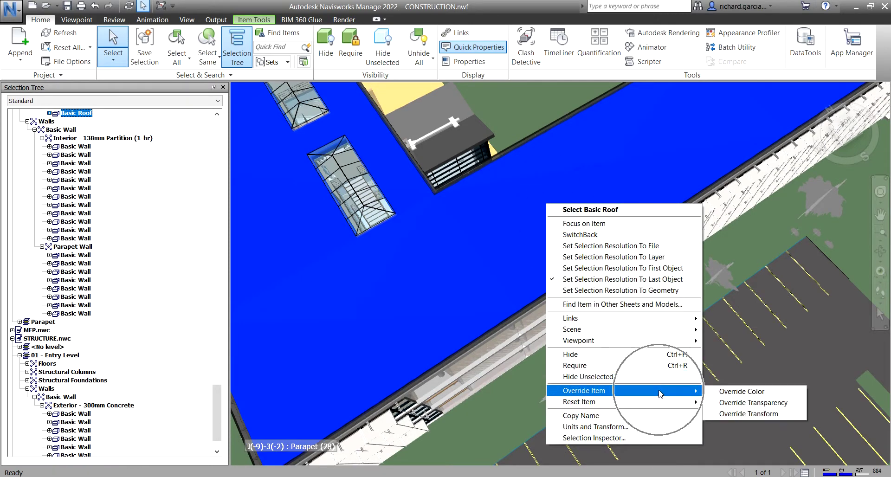
left_click(759, 403)
left_click_drag(383, 237, 449, 238)
left_click(426, 268)
scroll(539, 273, "down", 5)
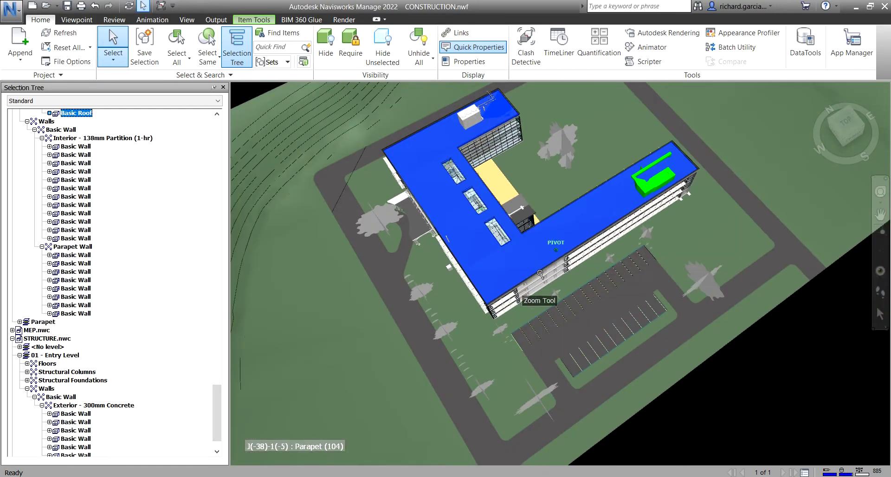
middle_click_drag(540, 274, 565, 301, "shift")
left_click(460, 126)
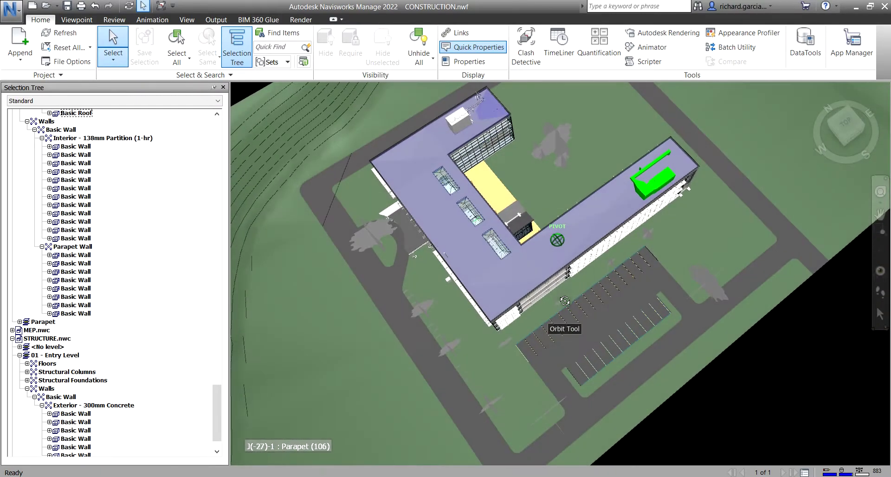
Select the semi-transparent Basic Roof around the skylights and hide it
scroll(518, 256, "up", 3)
scroll(517, 255, "up", 5)
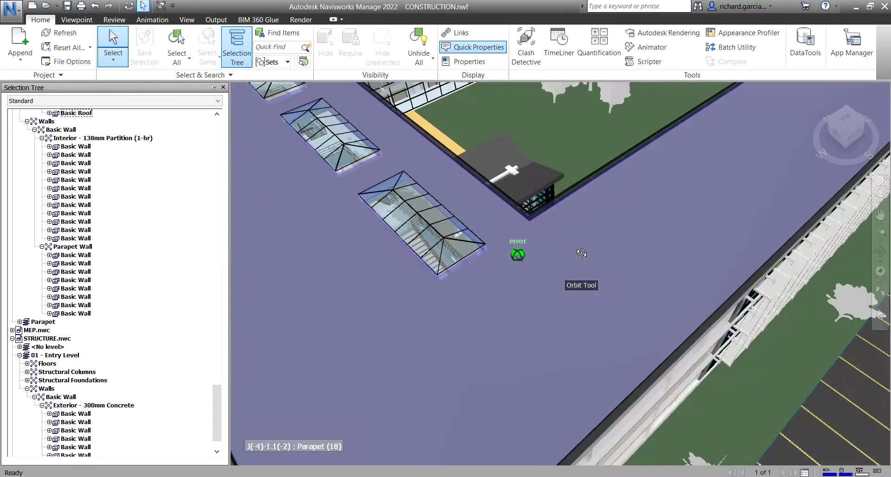
middle_click_drag(518, 255, 658, 232, "shift")
scroll(618, 265, "down", 3)
middle_click_drag(619, 266, 601, 231, "shift")
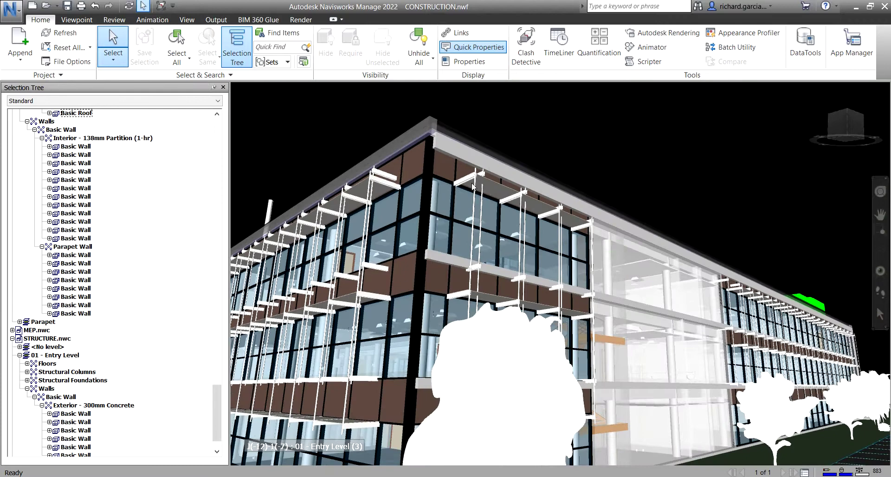
middle_click_drag(556, 151, 566, 273, "shift")
key("ctrl")
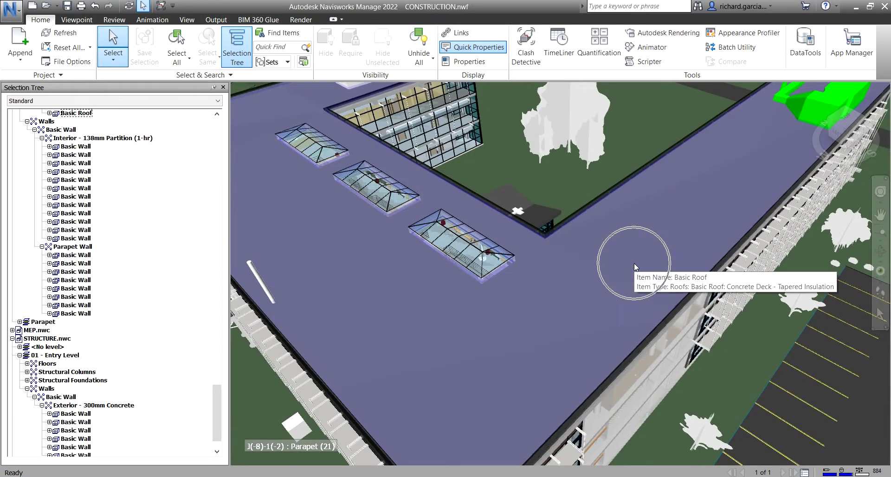
left_click(621, 257)
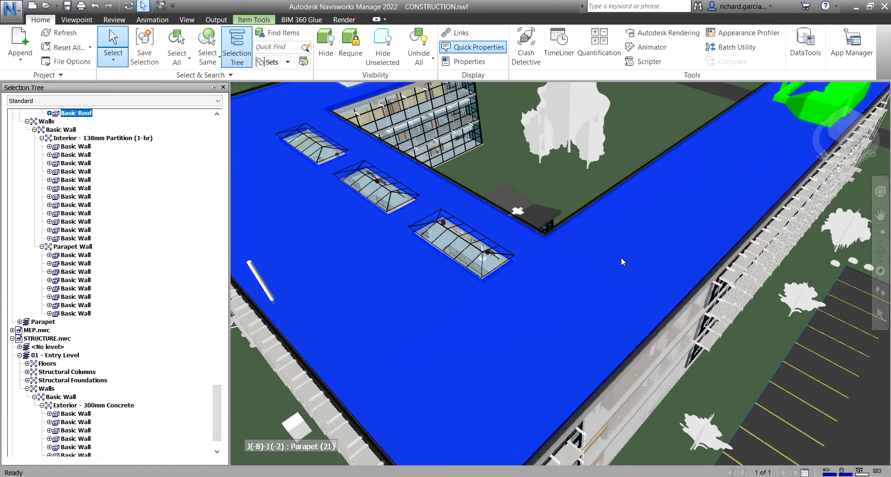
right_click(620, 257)
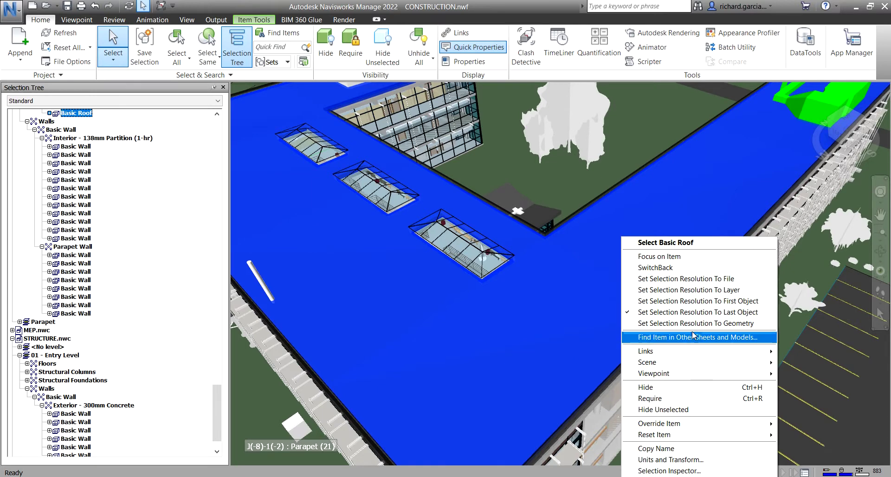
left_click(668, 388)
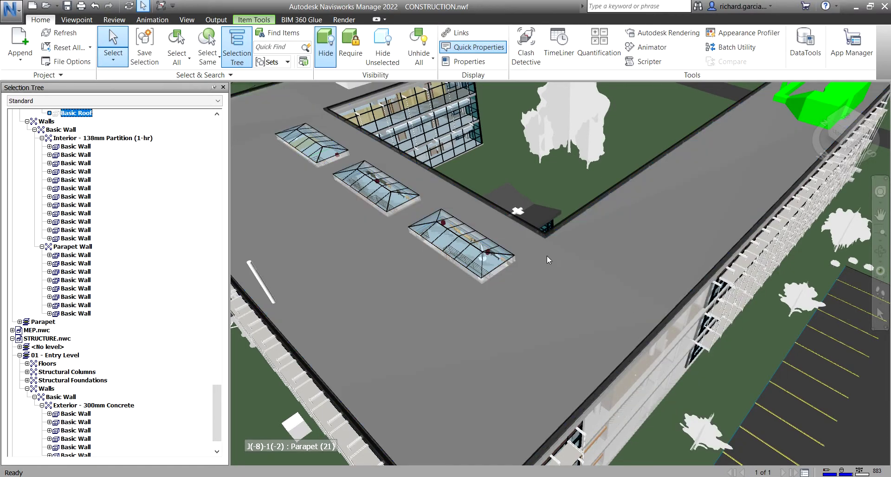
Override the transparency of the Concrete Deck - Tapered Insulation roof floor to about four-fifths of the way toward transparent and clear the selection
left_click(600, 267)
right_click(600, 264)
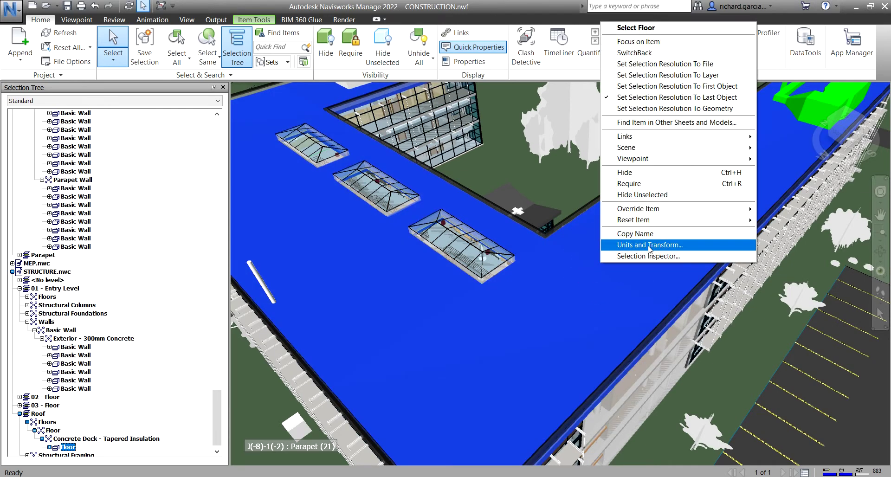
left_click(680, 213)
left_click(807, 221)
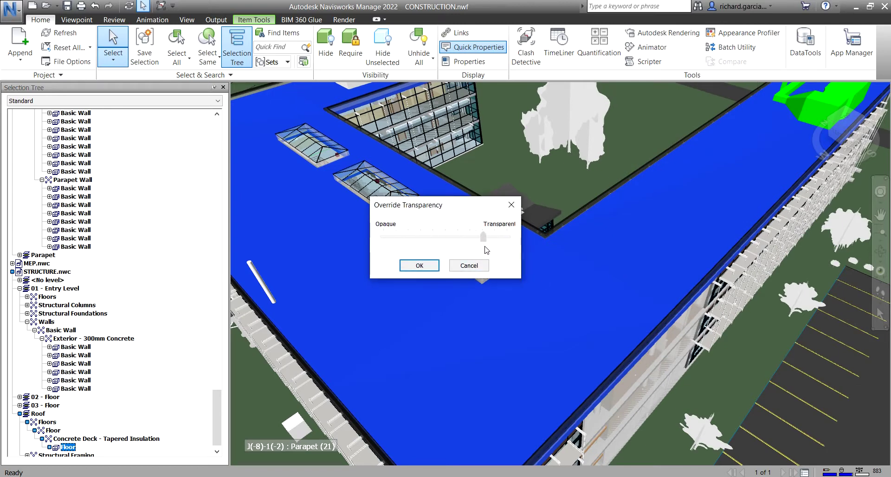
left_click(419, 265)
scroll(575, 277, "down", 2)
scroll(424, 242, "down", 4)
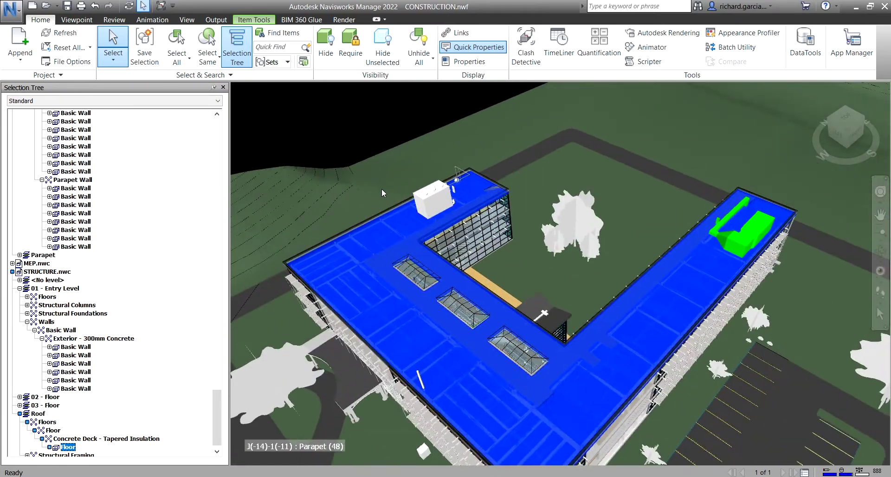
key("Escape")
Examine the ducts and beams beneath the see-through roof deck from the building's corner to the rooftop cooling tower
scroll(580, 392, "up", 5)
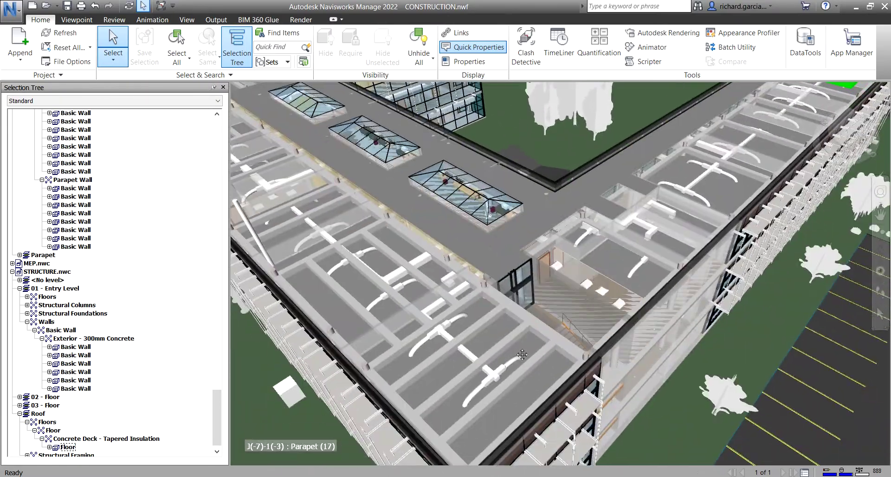
mouse_move(522, 355)
middle_mouse_down("shift")
mouse_move(650, 347)
mouse_move(525, 352)
mouse_move(499, 368)
middle_mouse_up("shift")
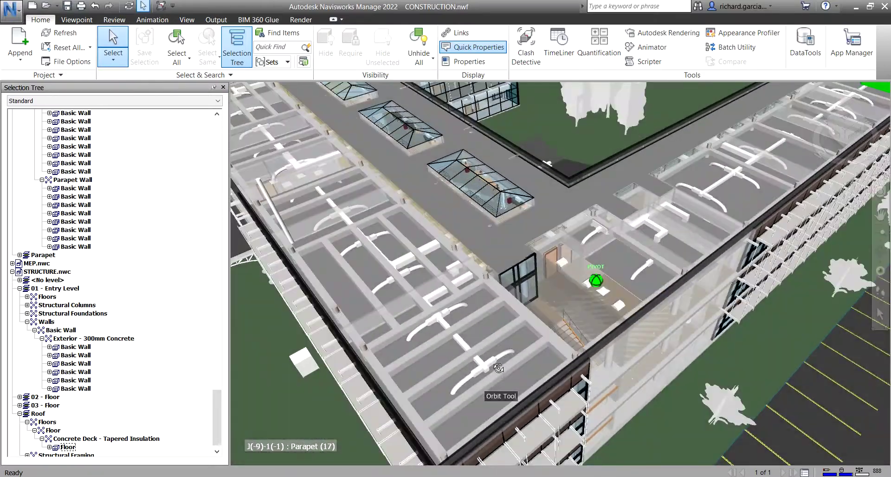
scroll(600, 258, "down", 8)
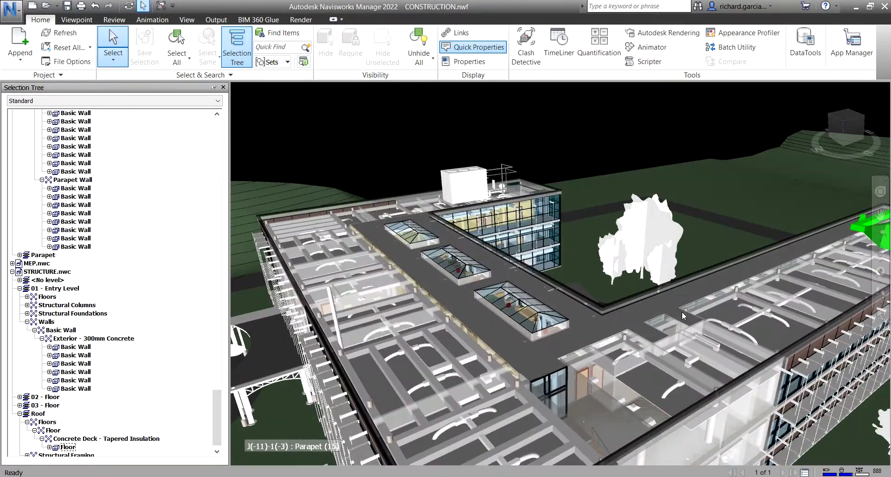
middle_click_drag(681, 311, 509, 301)
middle_click_drag(364, 299, 666, 326)
scroll(579, 202, "up", 5)
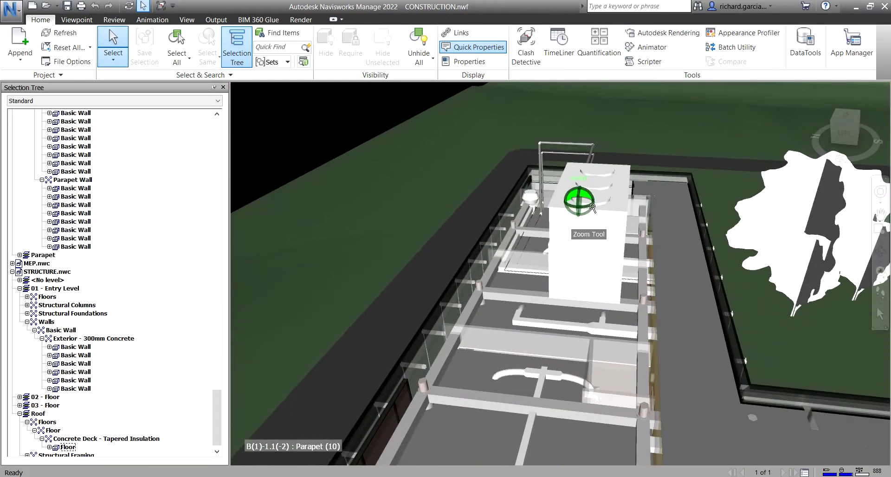
Select the rooftop cooling tower and a nearby roof pipe in turn to locate each one in the model hierarchy
left_click(574, 219)
middle_click_drag(575, 219, 622, 224, "shift")
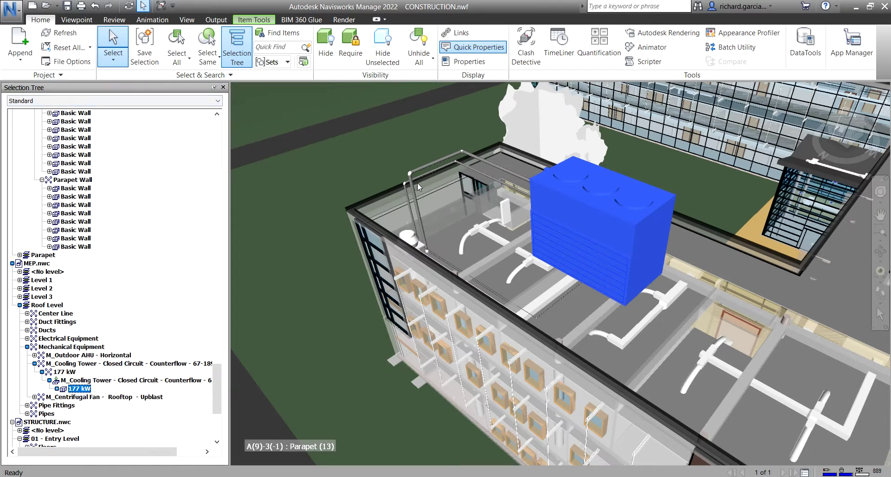
left_click(391, 149)
left_click(427, 166)
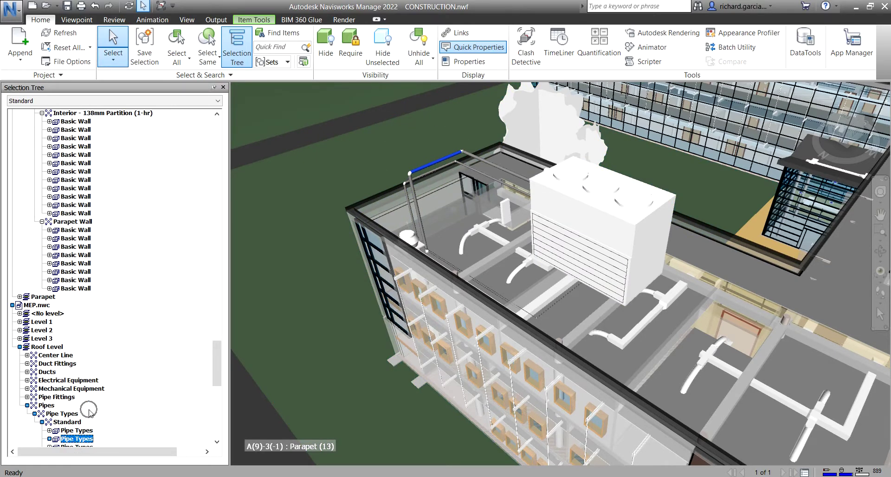
scroll(96, 402, "down", 6)
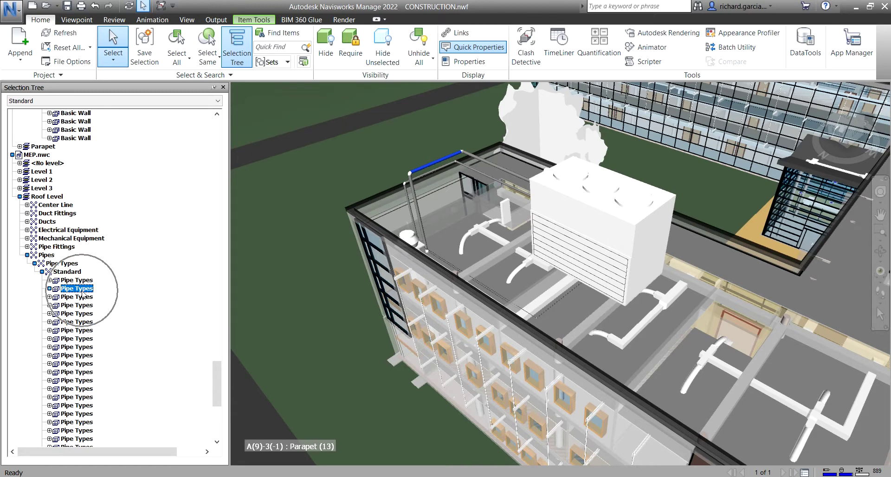
Override the transform of the 177 kW cooling tower to translate it by 2 m in X
left_click(611, 220)
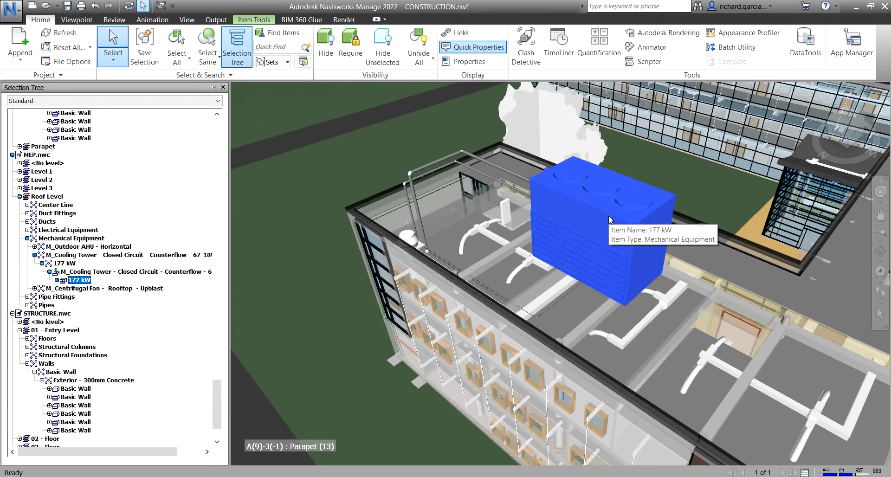
right_click(610, 220)
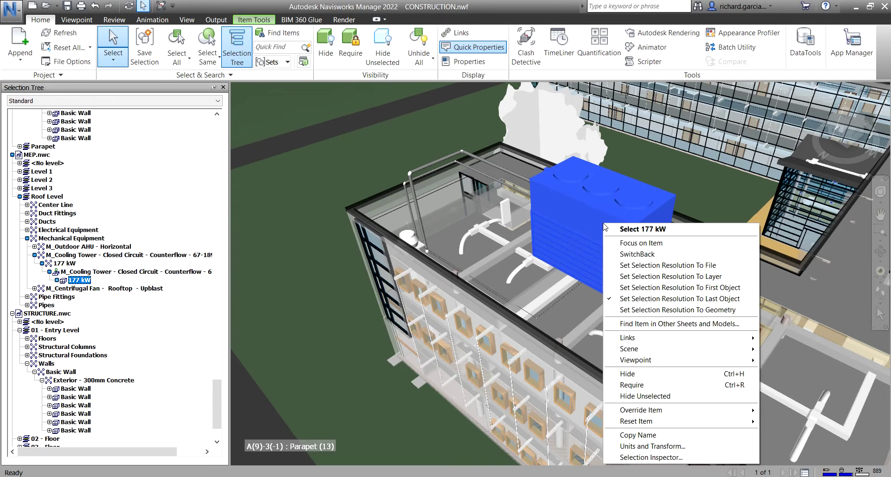
mouse_move(684, 412)
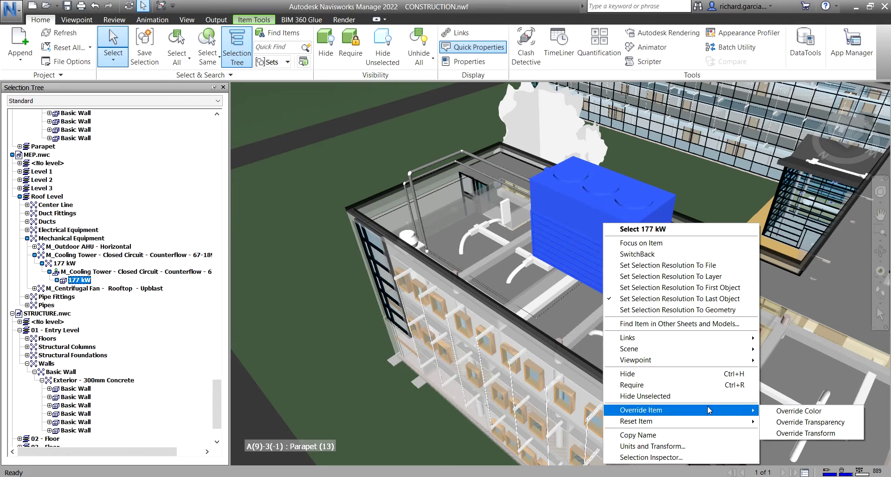
left_click(795, 433)
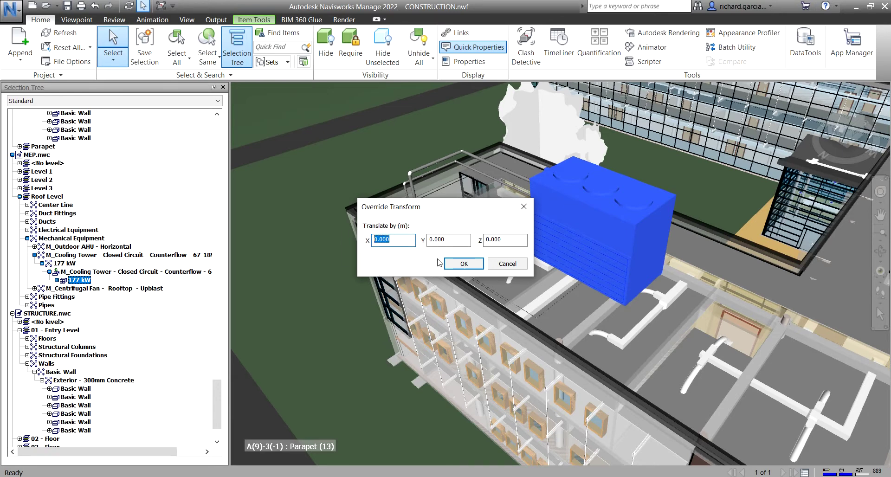
left_click(453, 263)
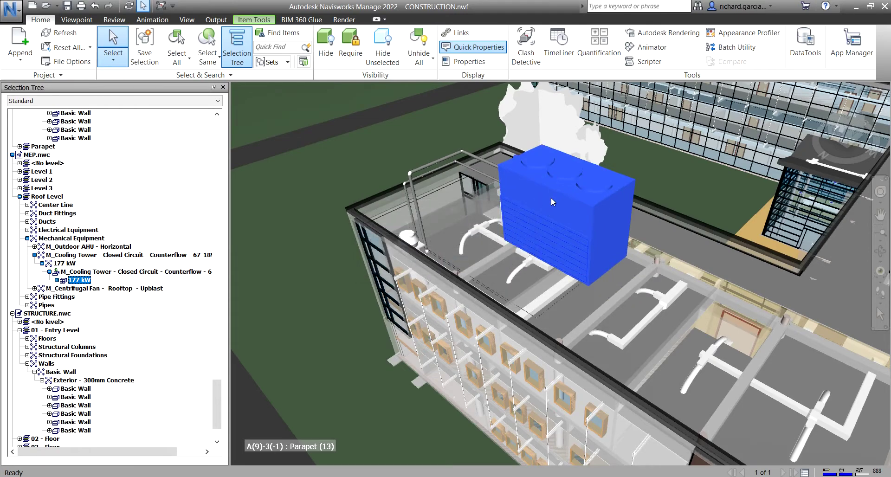
Override the 177 kW cooling tower's transform in Z to raise it above the roof and clear the selection
middle_click_drag(595, 223, 582, 177, "shift")
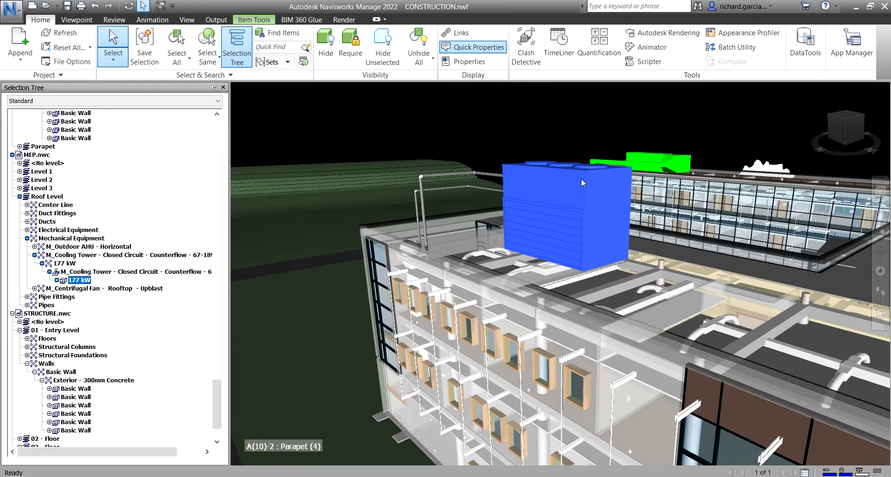
right_click(581, 178)
mouse_move(656, 373)
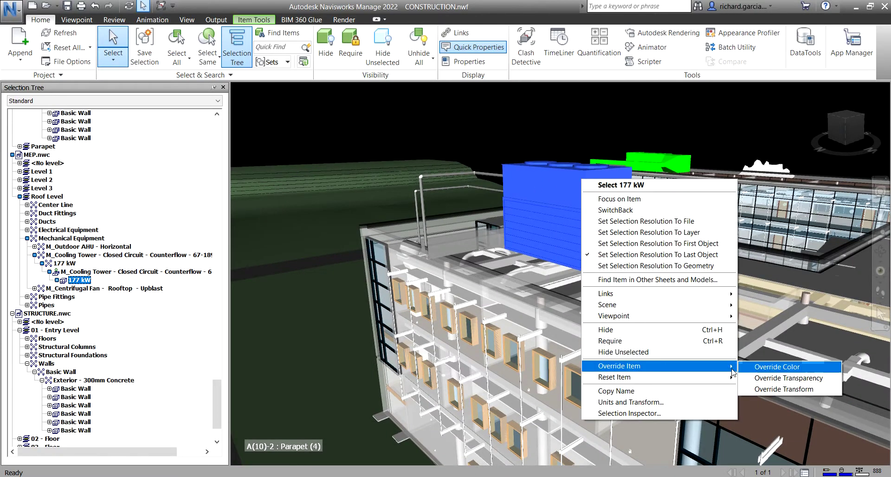
left_click(779, 390)
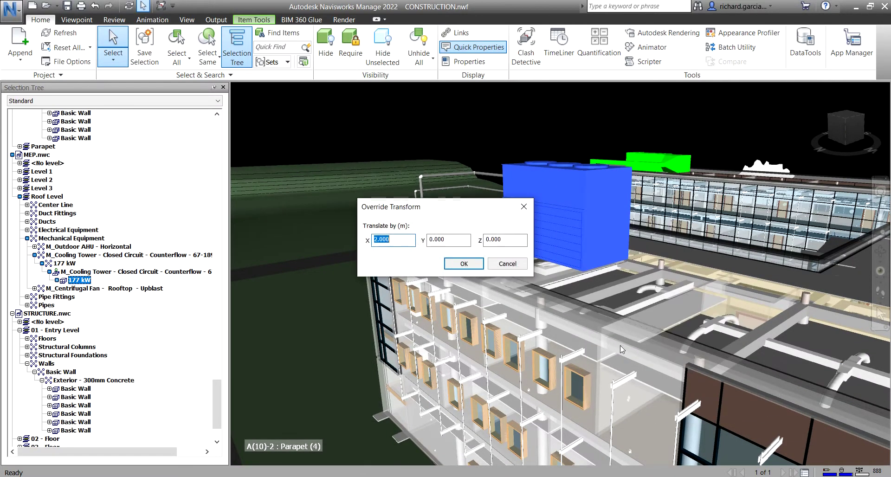
left_click(511, 241)
double_click(502, 241)
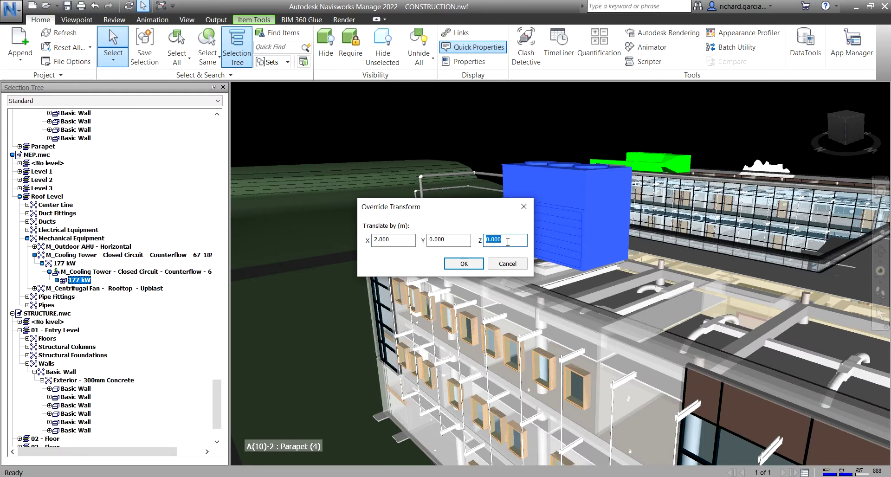
left_click(464, 264)
left_click(465, 263)
middle_click_drag(516, 222, 569, 230, "shift")
left_click(618, 123)
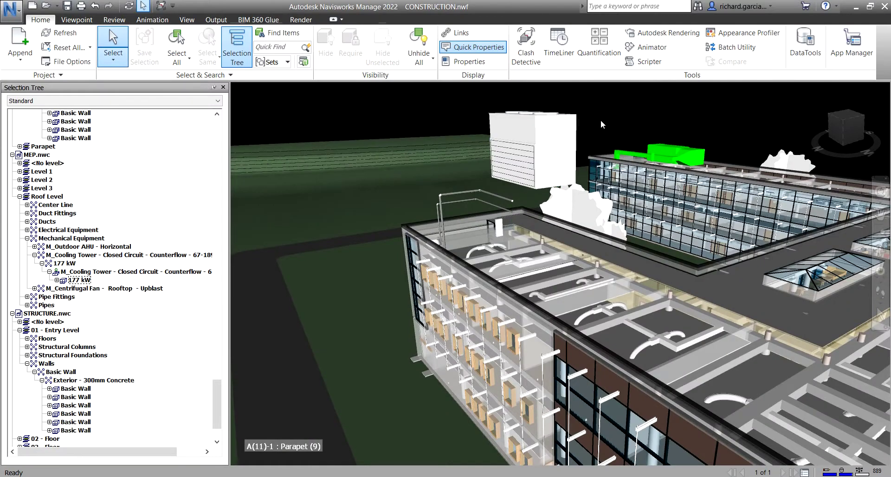
Select the raised cooling tower from an overall view of the building and open its item override options
scroll(600, 120, "down", 2)
middle_click_drag(587, 126, 520, 243)
middle_click_drag(521, 243, 458, 245, "shift")
scroll(475, 228, "down", 3)
middle_click_drag(525, 192, 527, 223, "shift")
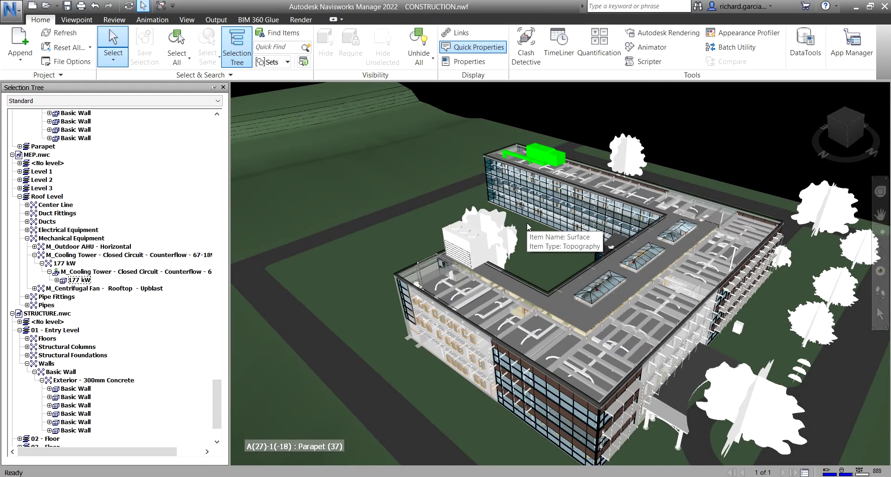
right_click(461, 243)
mouse_move(555, 423)
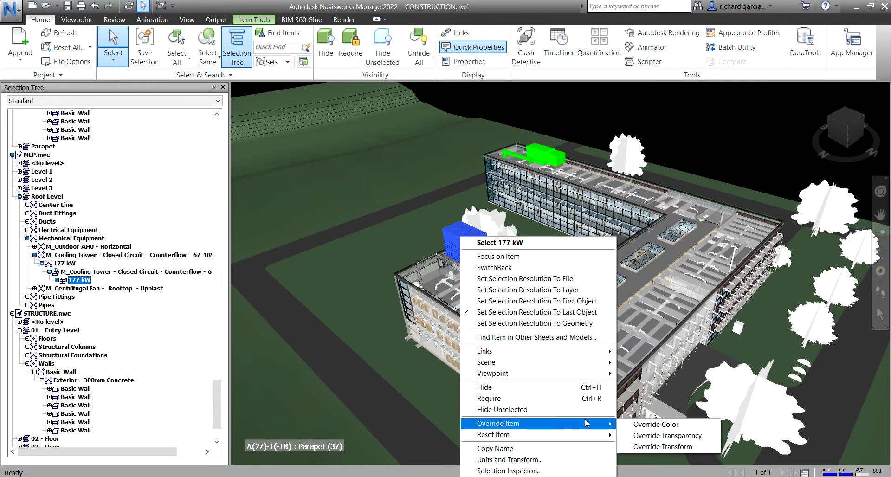